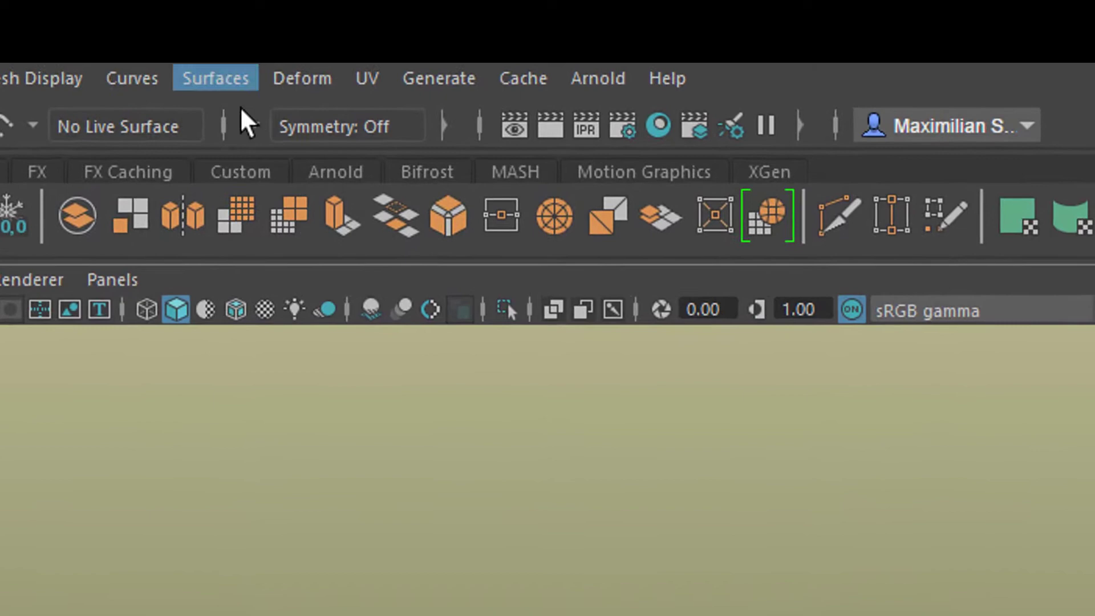
left_click(278, 86)
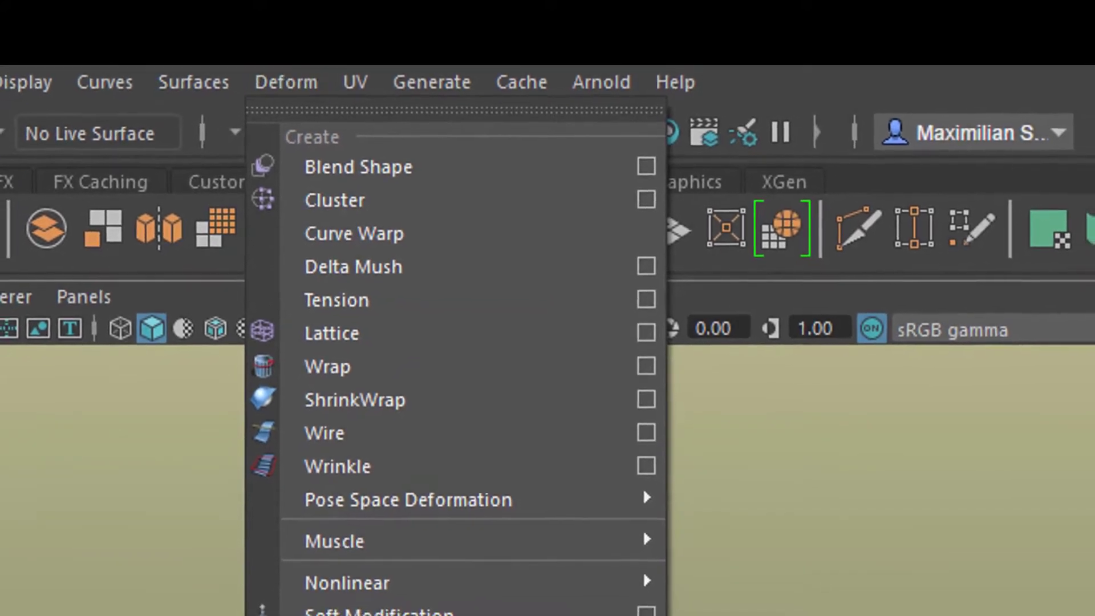
key("Escape")
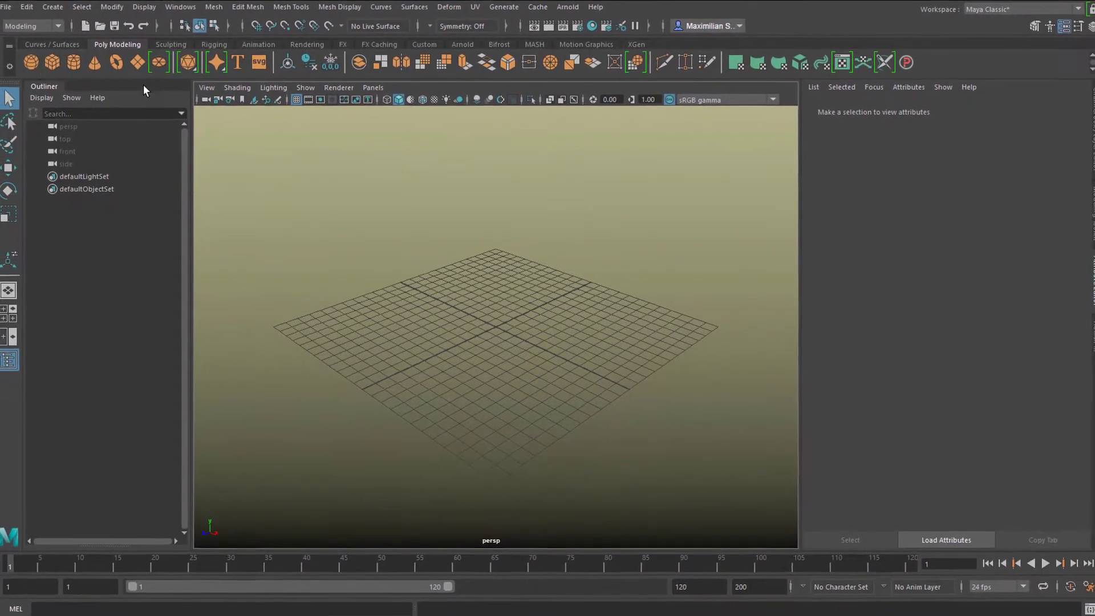
Create a polygon Spherical Harmonics super shape and randomise its form several times.
right_click(221, 64)
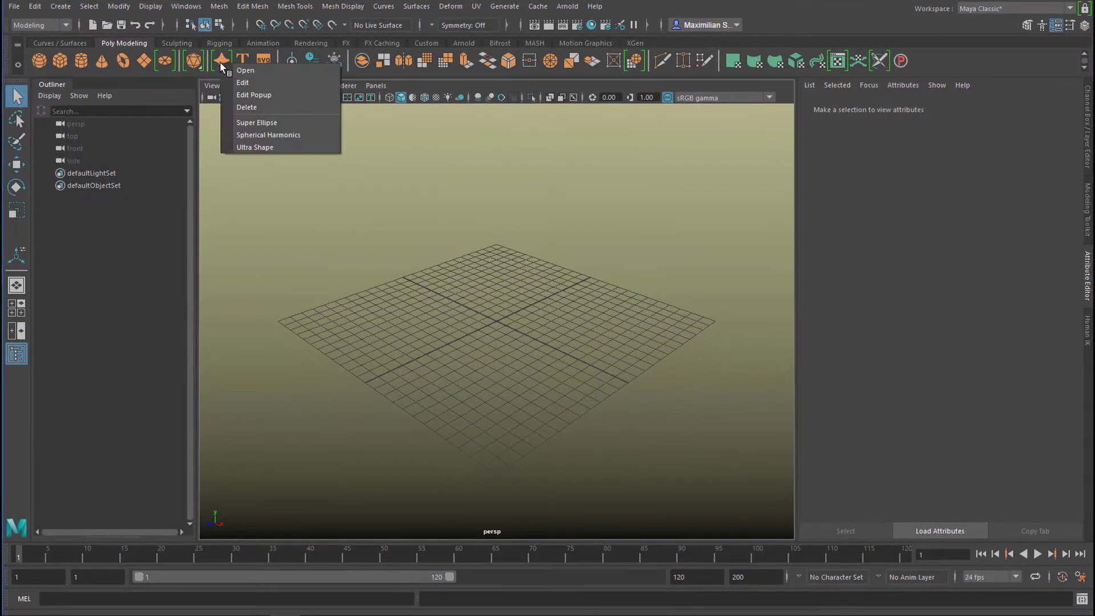
left_click(251, 135)
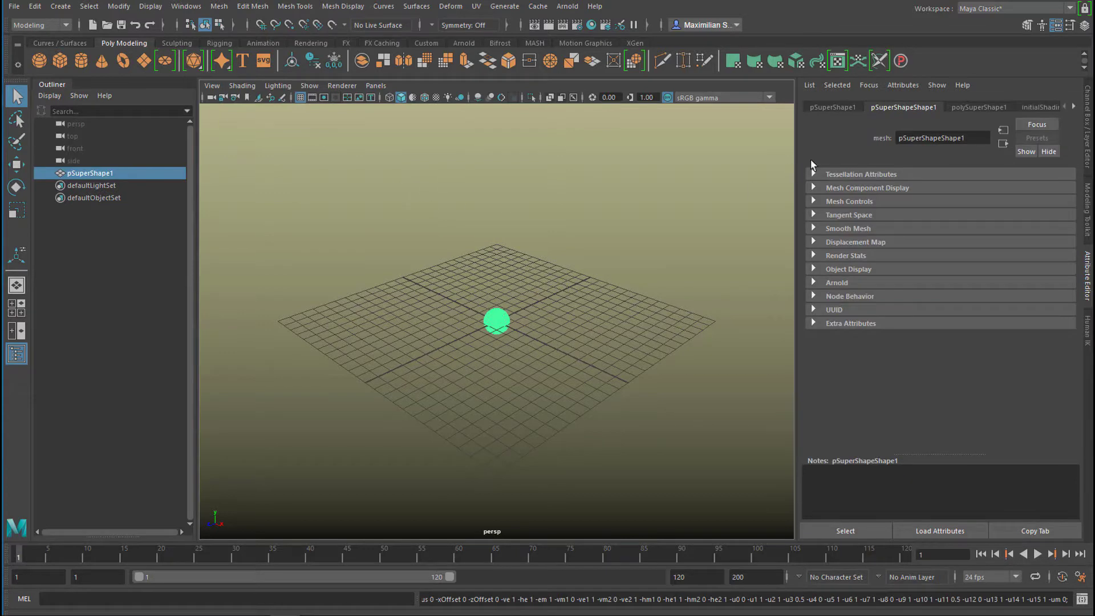
left_click(976, 108)
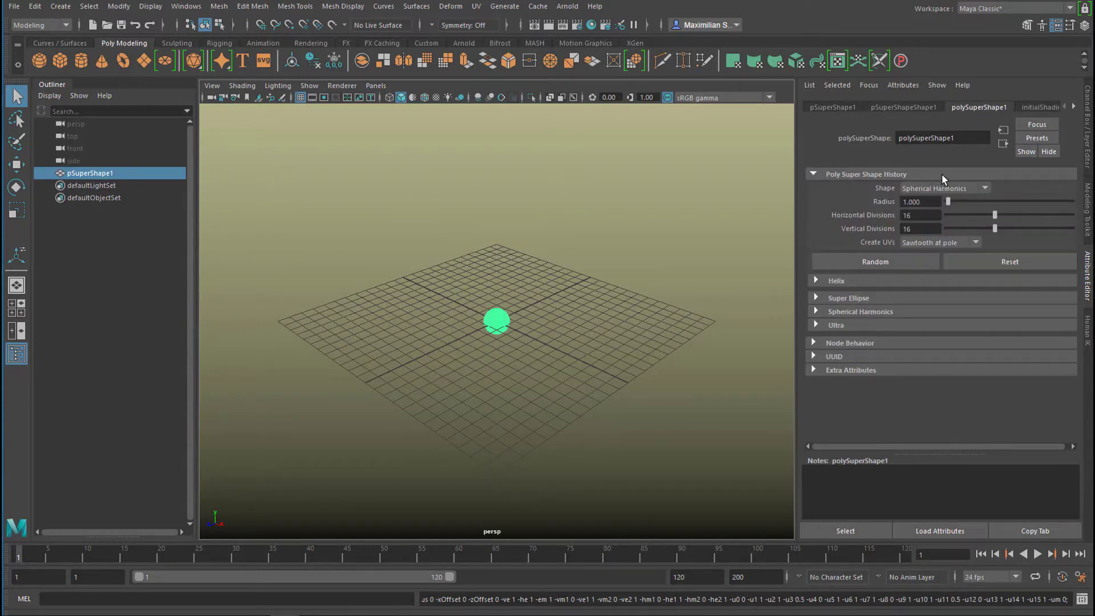
left_click(911, 263)
left_click(911, 262)
left_click(912, 262)
left_click(910, 262)
Set V Multiplier 2 of the super shape's spherical harmonics to about -0.206.
left_click(815, 298)
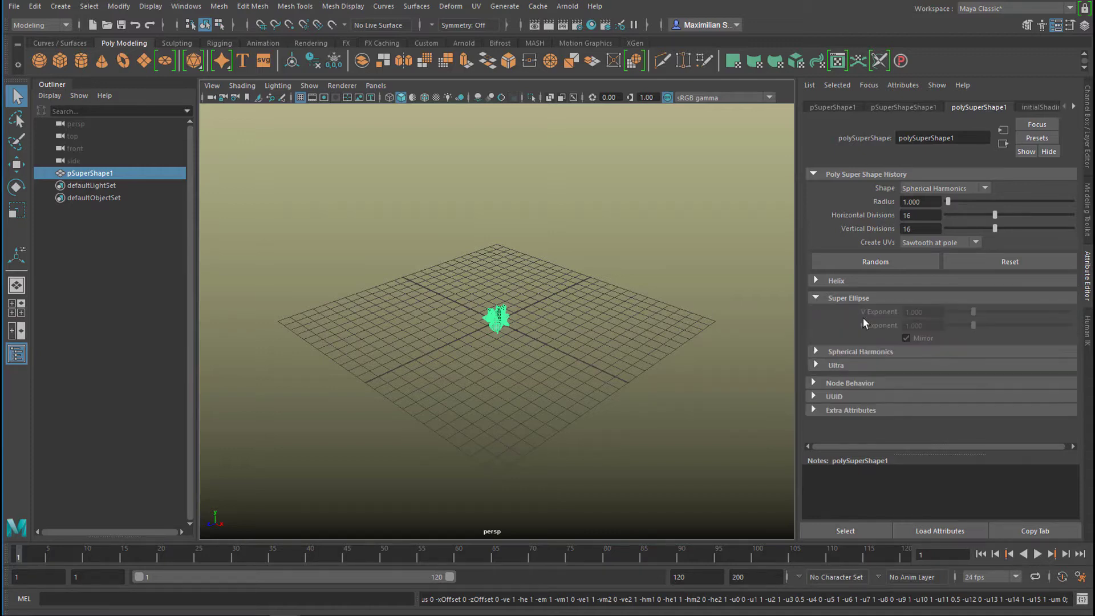
left_click(814, 298)
left_click(815, 312)
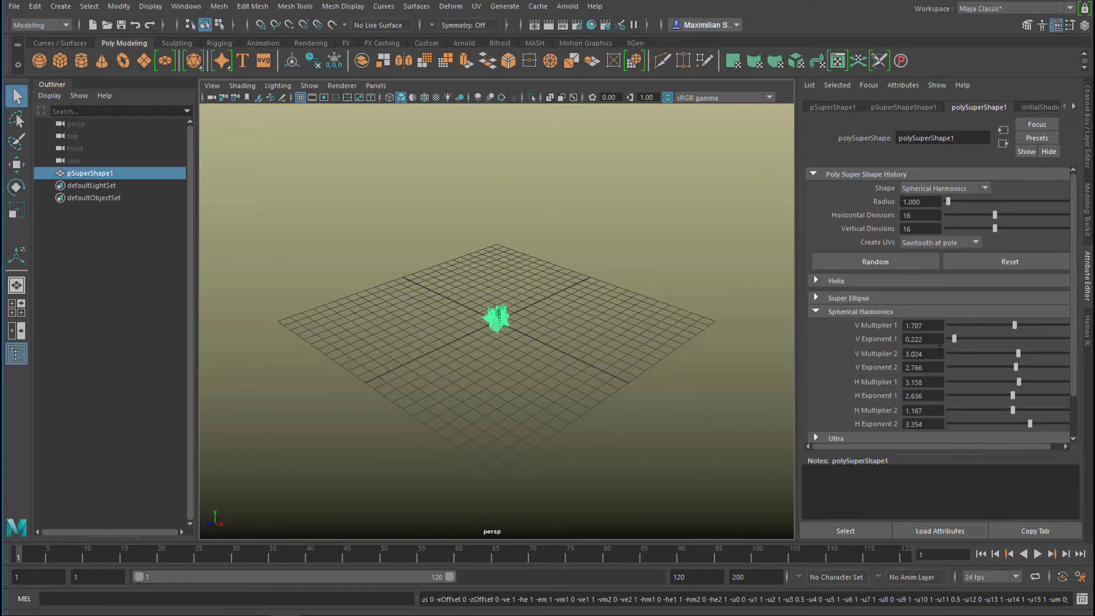
left_click_drag(1018, 358, 1008, 354)
scroll(491, 434, "up", 4)
left_click_drag(491, 433, 557, 412, "alt")
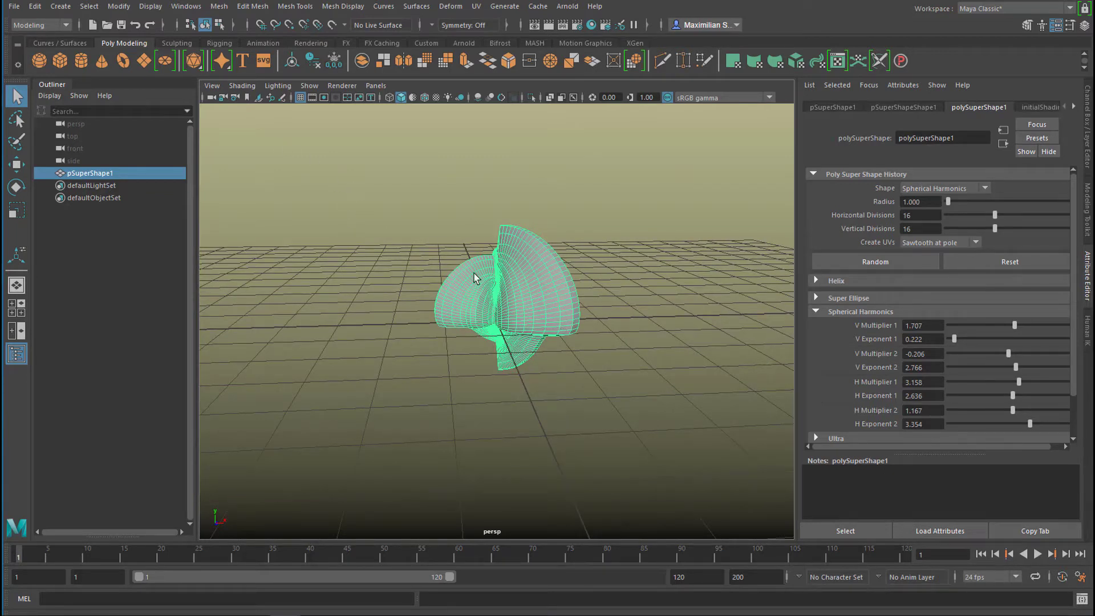
Try moving a small patch of vertices on the super shape's large lobe, then undo the move.
right_click_drag(531, 293, 469, 275)
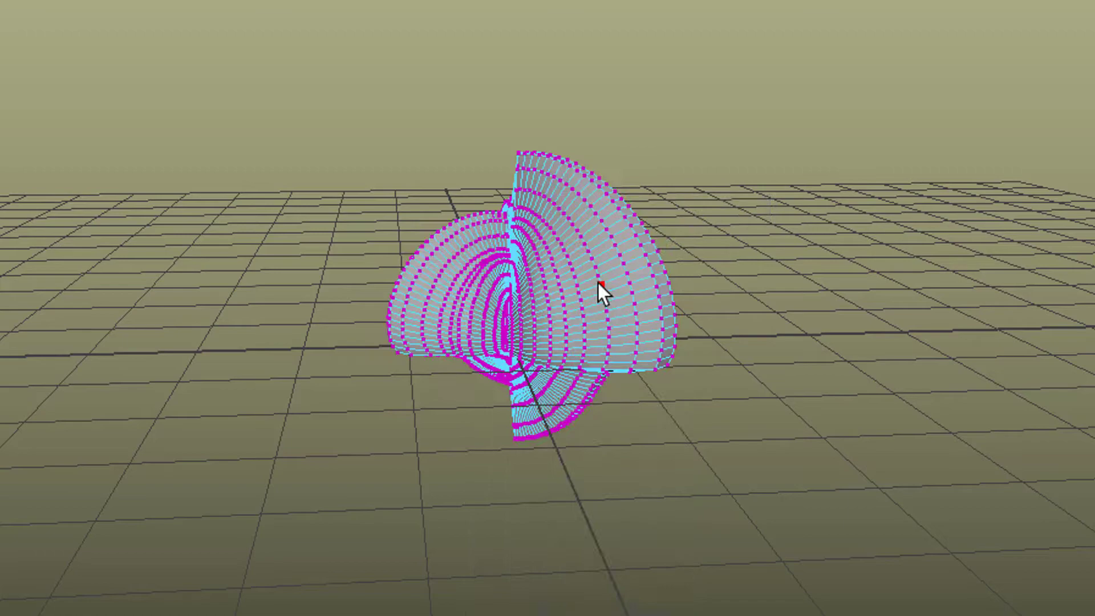
left_click_drag(542, 367, 535, 394, "alt")
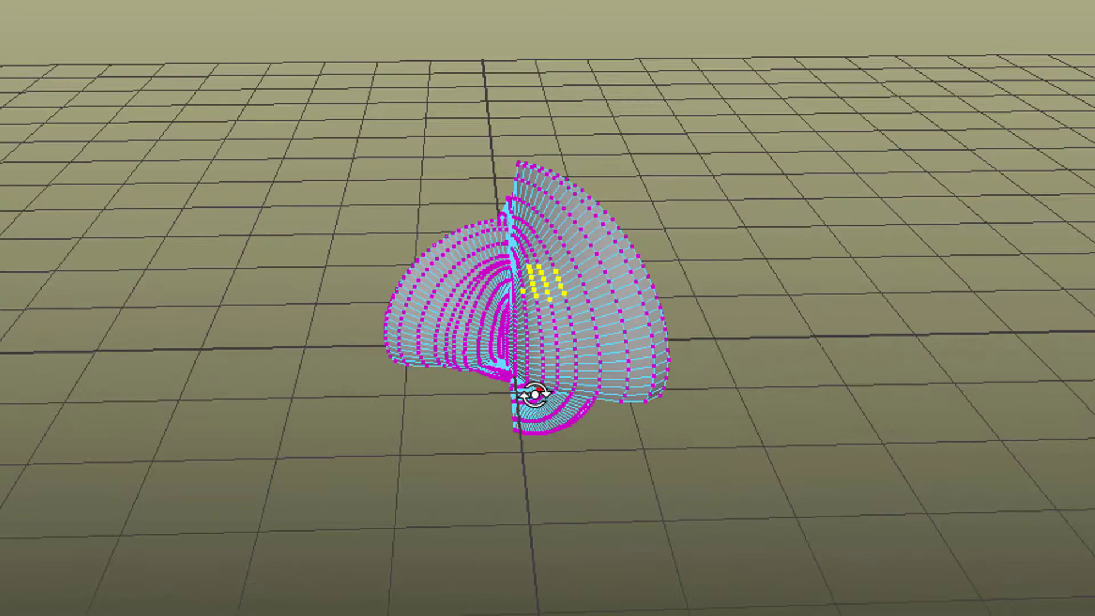
key("w")
left_click_drag(677, 263, 720, 435)
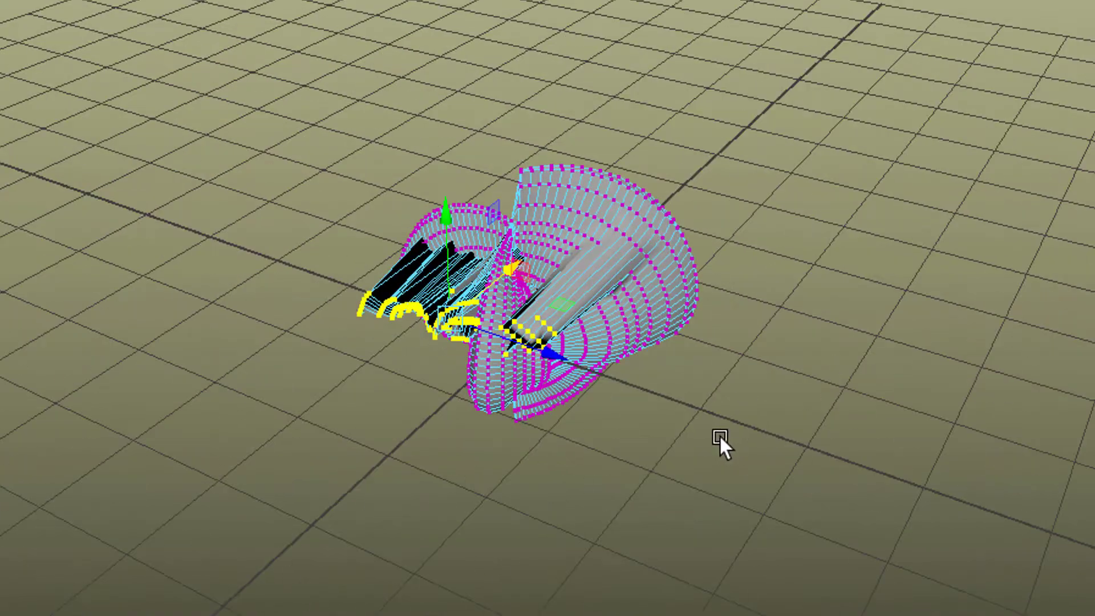
key("ctrl+z")
left_click_drag(692, 481, 651, 494, "alt")
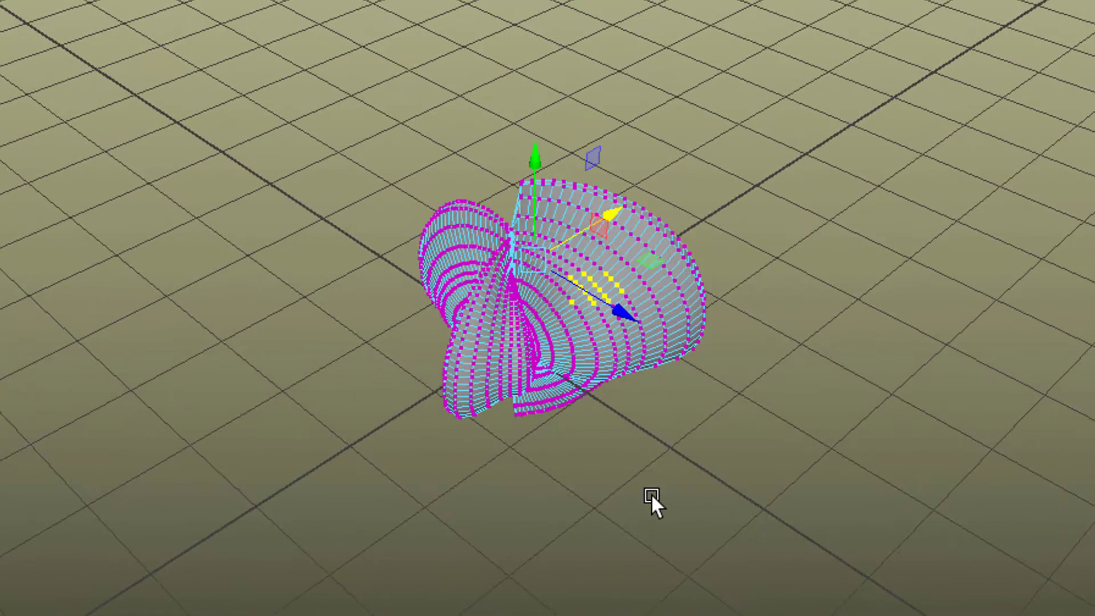
Try moving the same vertex patch with soft selection enabled, then return the shape to object mode.
key("b")
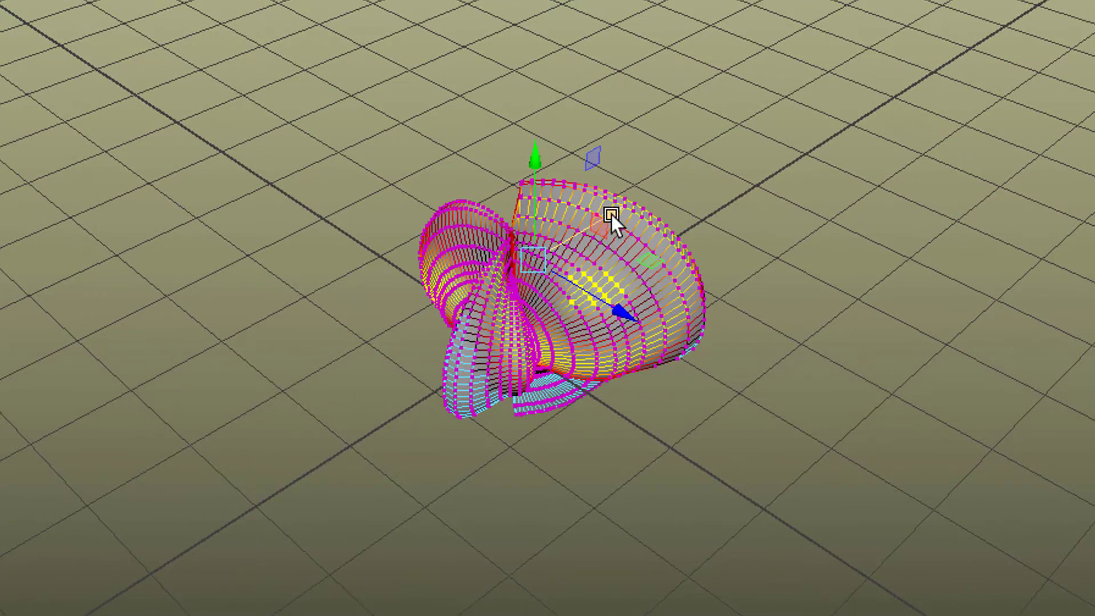
left_click_drag(611, 214, 629, 278)
left_click_drag(714, 538, 663, 515, "alt")
left_click(559, 532)
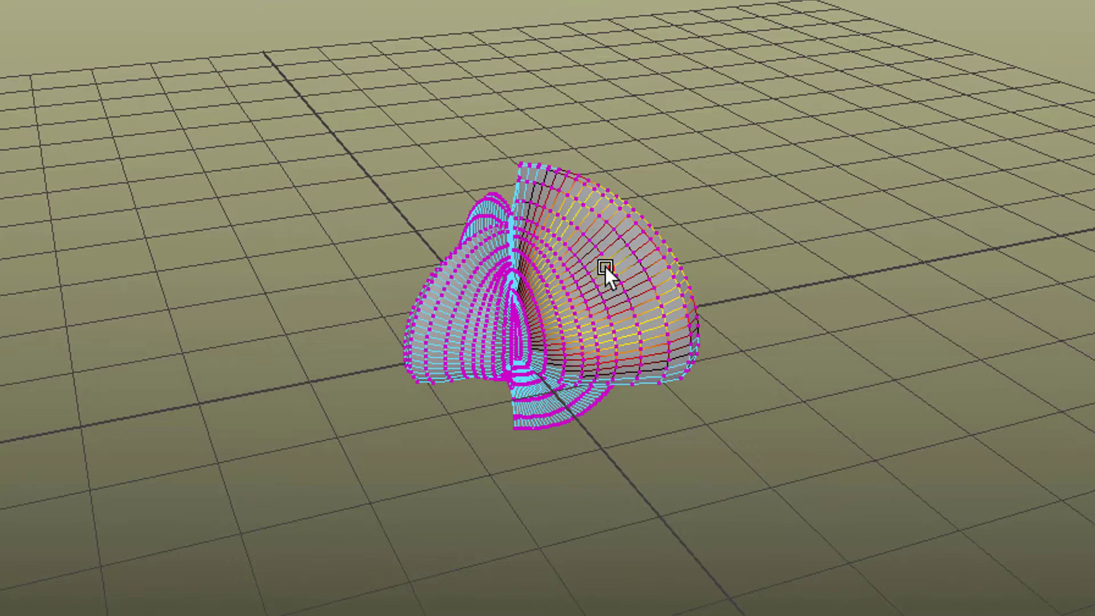
right_click_drag(593, 247, 690, 216)
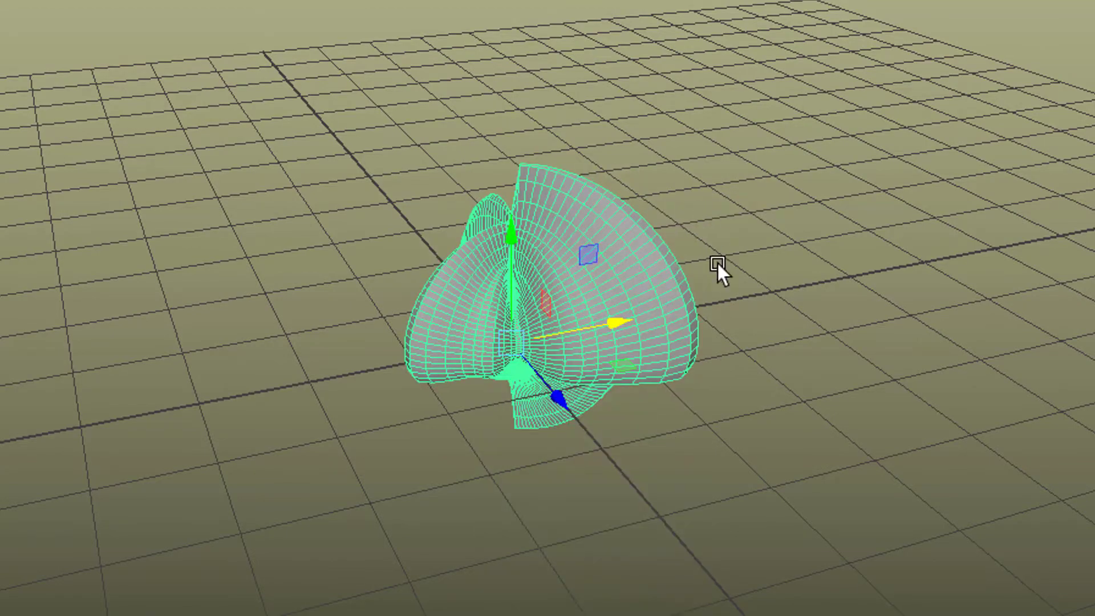
left_click_drag(716, 261, 682, 403, "alt")
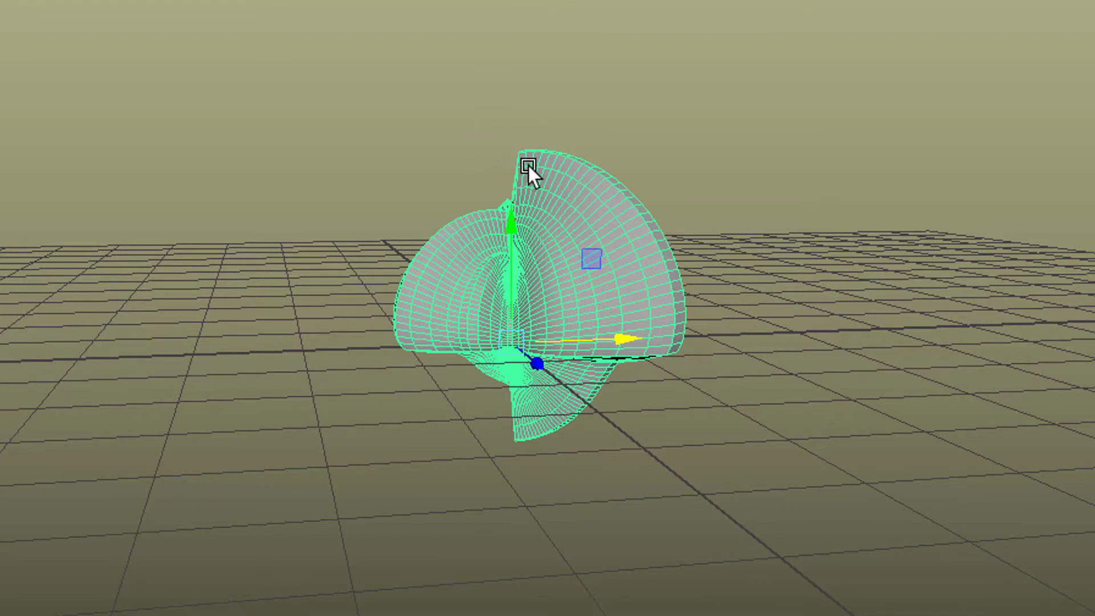
Try pulling the vertices at the top of the shape upward with soft selection, then return to object mode.
right_click_drag(543, 166, 451, 160)
left_click_drag(556, 201, 556, 203)
left_click_drag(538, 77, 536, 11)
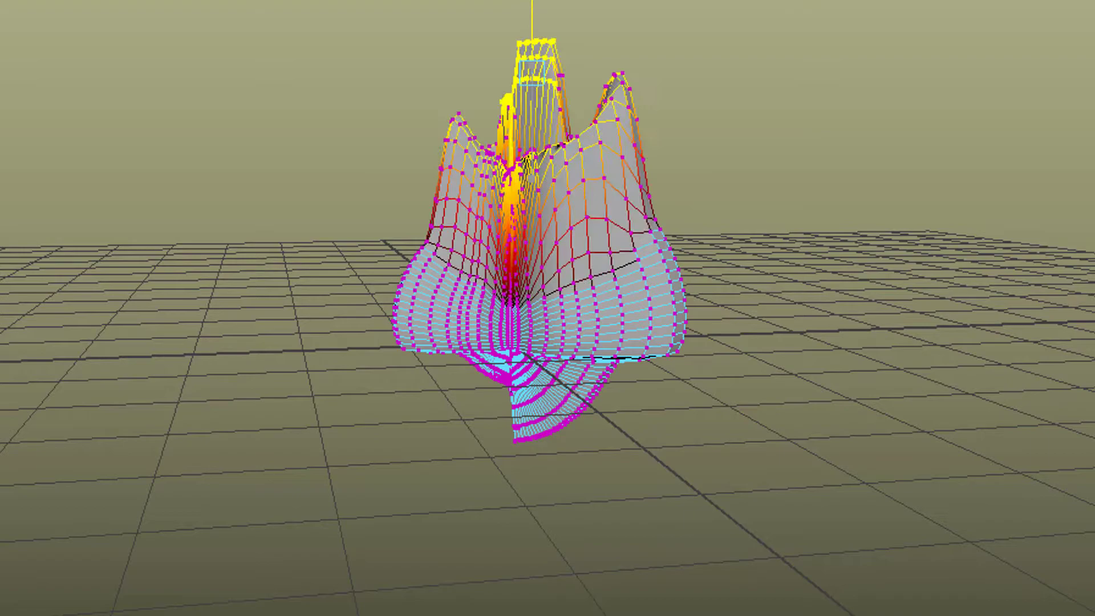
left_click_drag(630, 360, 616, 310, "alt")
right_click_drag(629, 287, 733, 257)
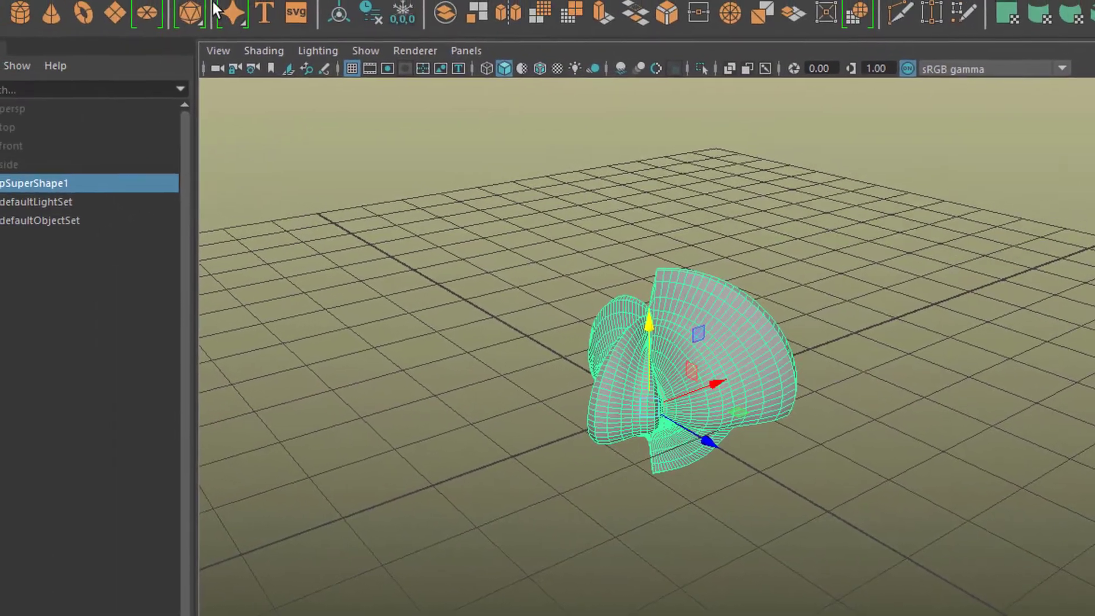
Smooth the super shape mesh.
left_click(215, 1)
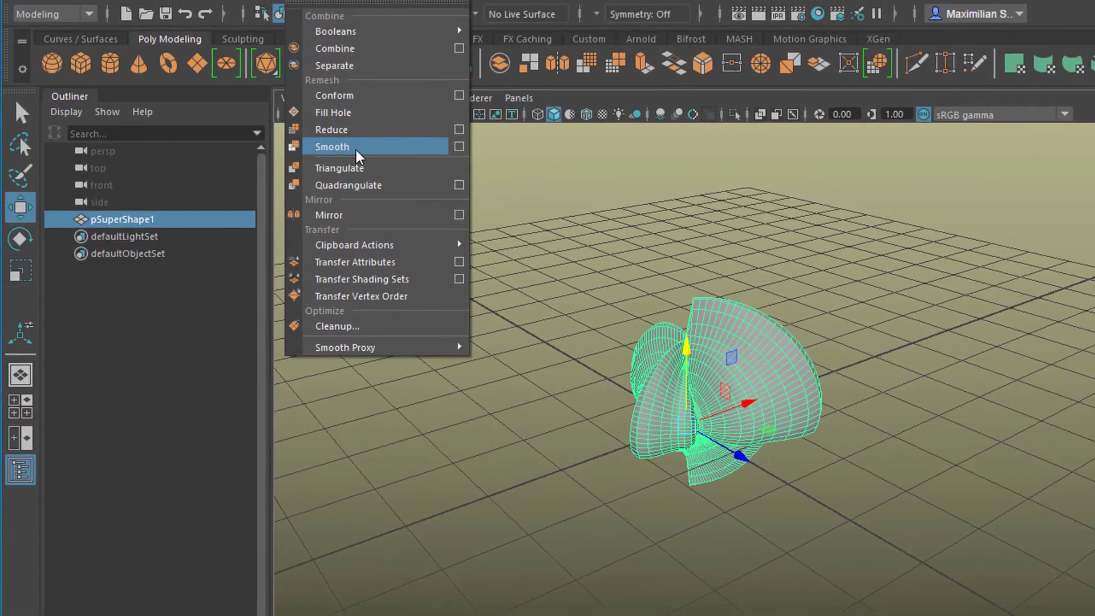
left_click(300, 0)
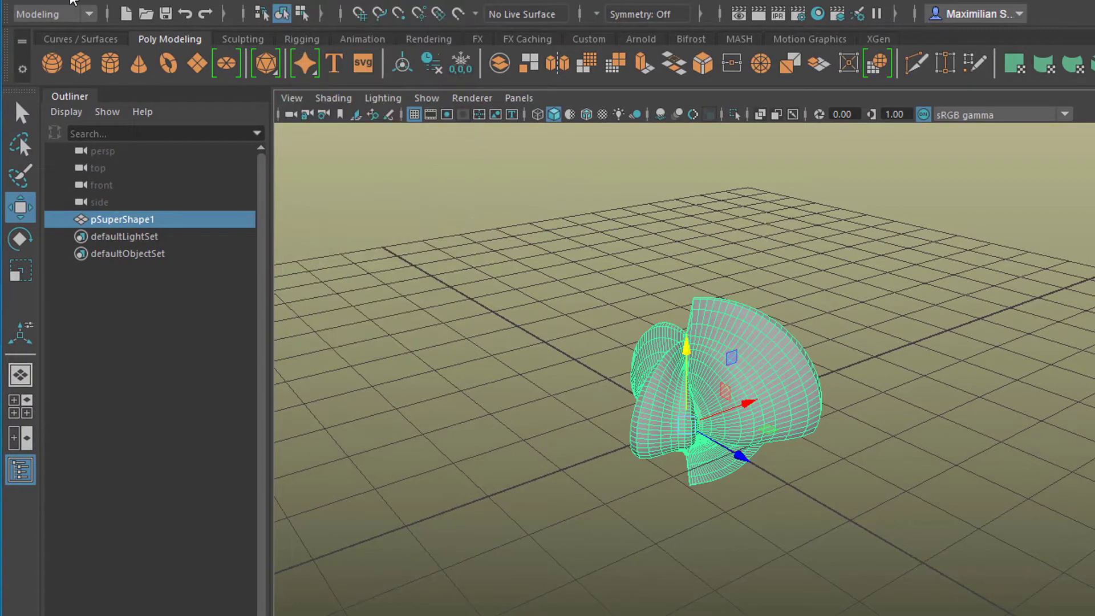
left_click(122, 0)
left_click(300, 0)
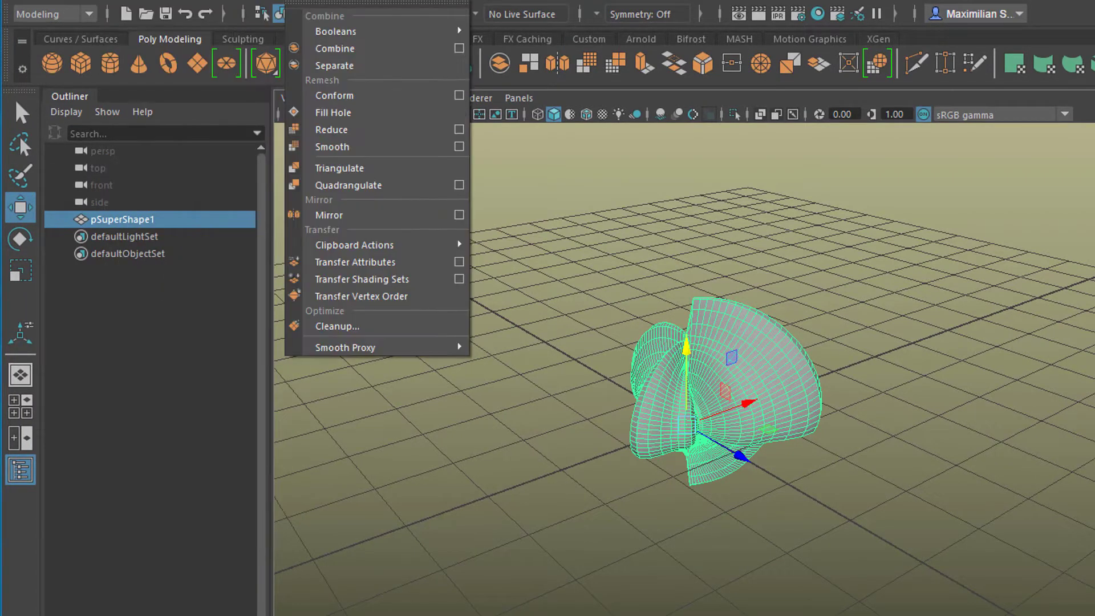
left_click(344, 146)
left_click(669, 303)
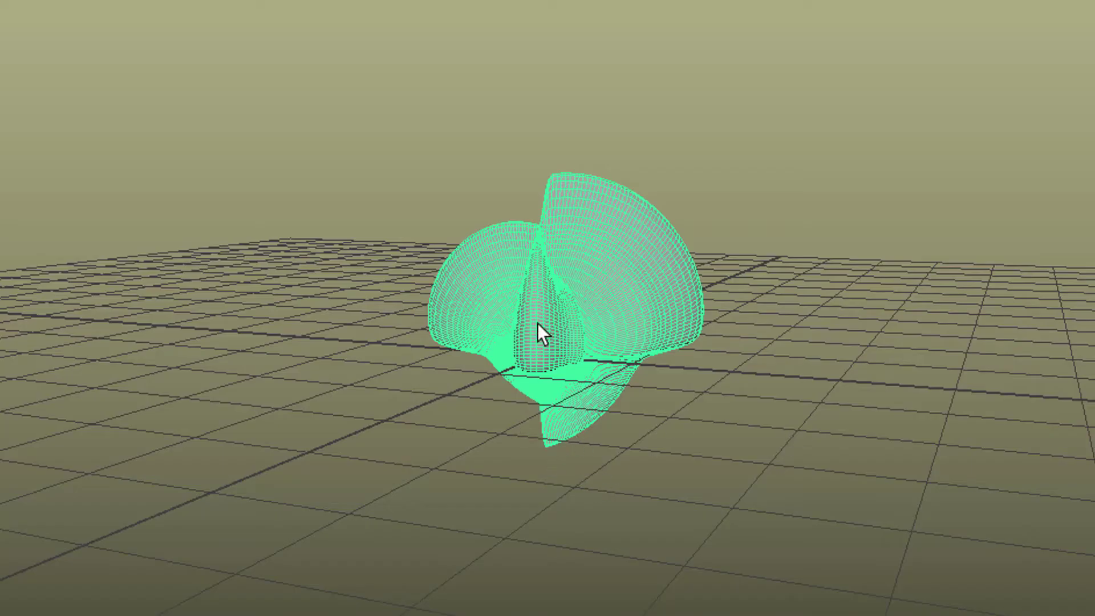
left_click_drag(722, 495, 543, 555, "alt")
right_click_drag(542, 555, 728, 572, "alt")
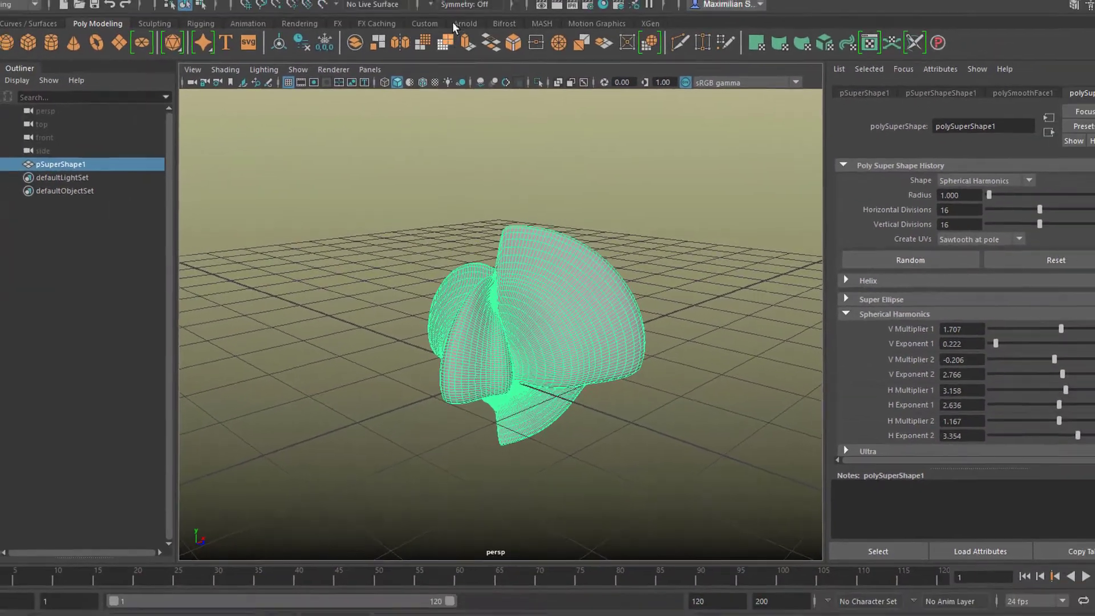
Add a lattice deformer around the smoothed super shape.
left_click(452, 7)
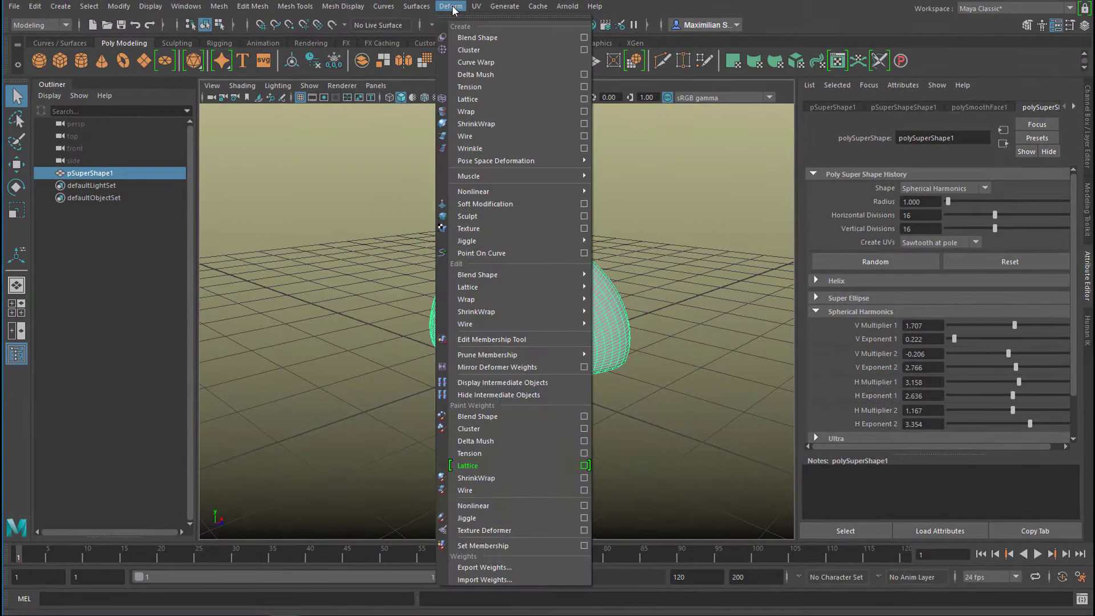
left_click(467, 99)
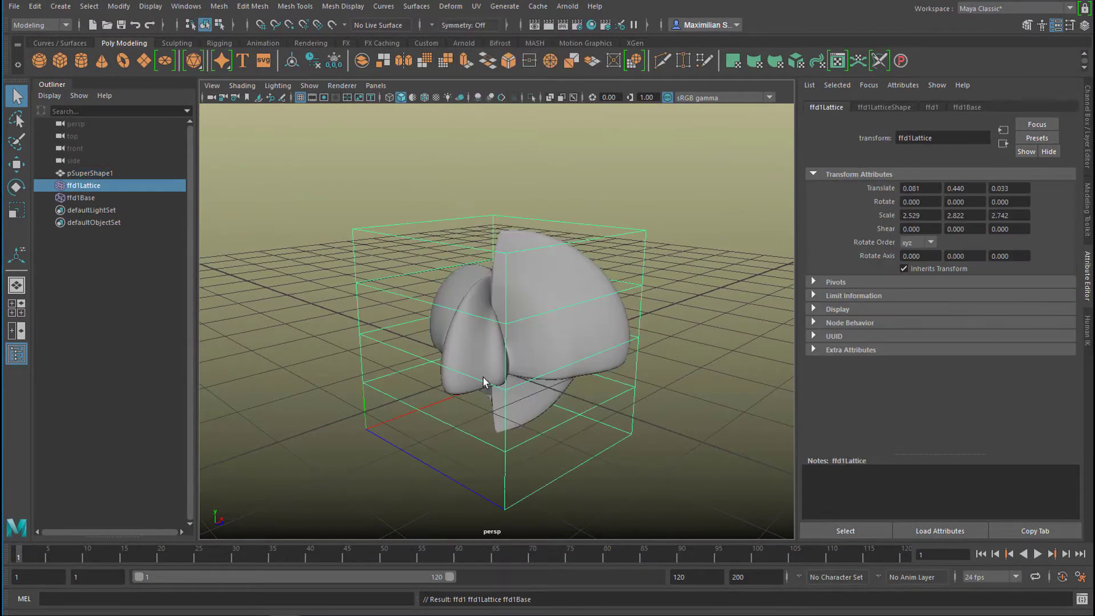
left_click_drag(484, 377, 445, 419, "alt")
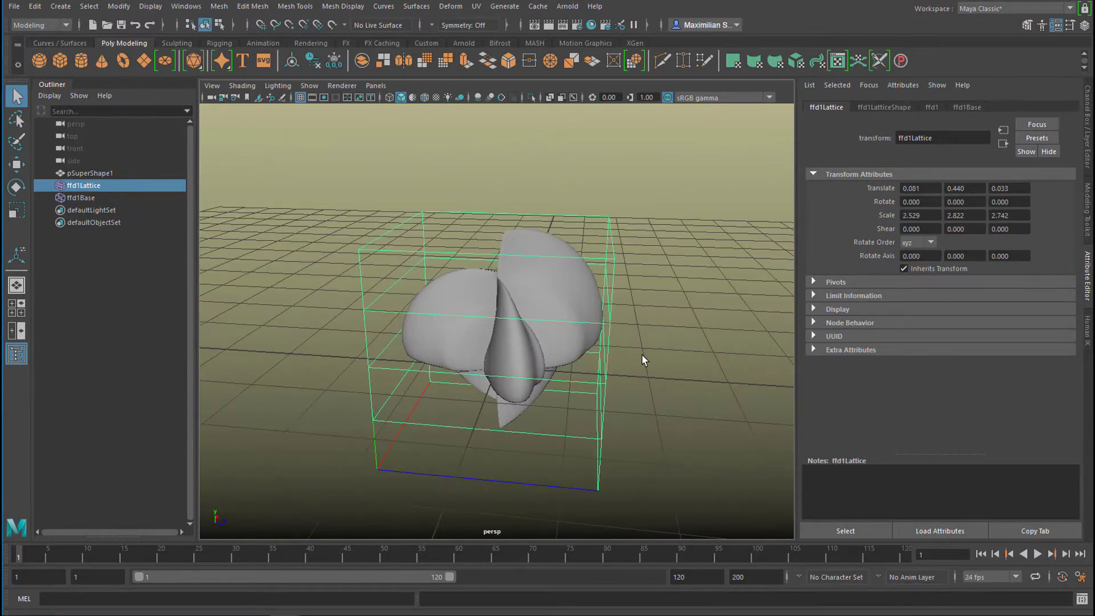
Set the lattice's T Divisions to 3.
left_click(881, 107)
left_click(826, 107)
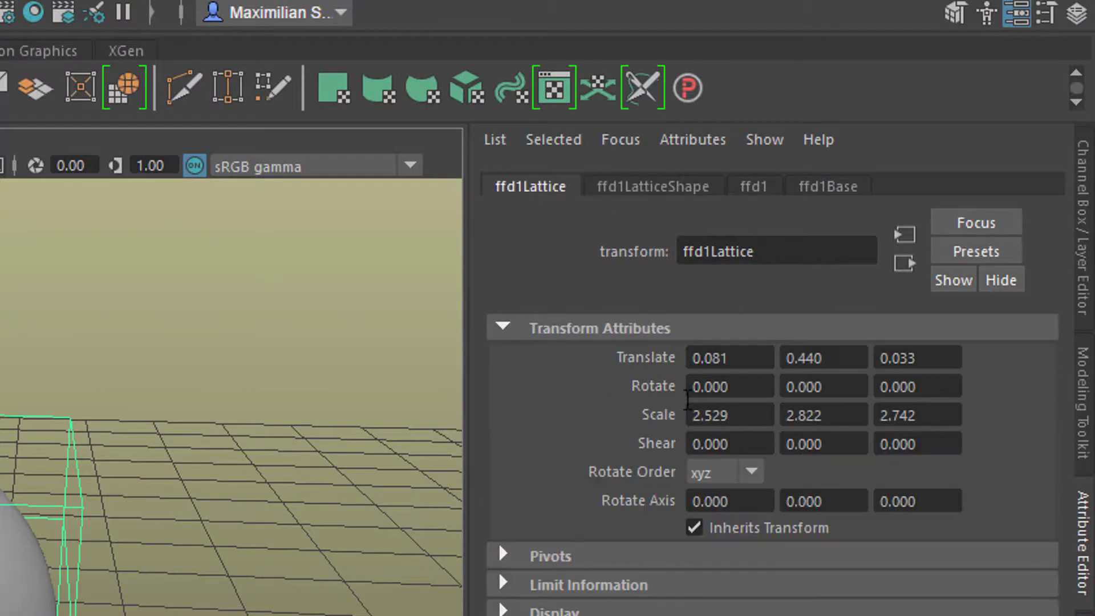
left_click(674, 183)
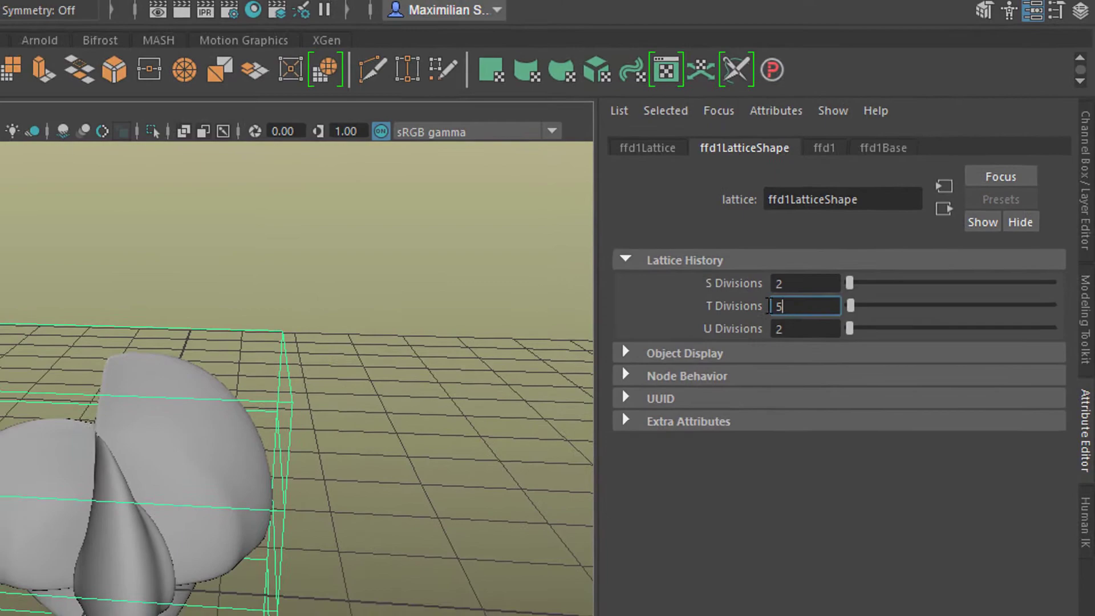
double_click(790, 322)
type("3")
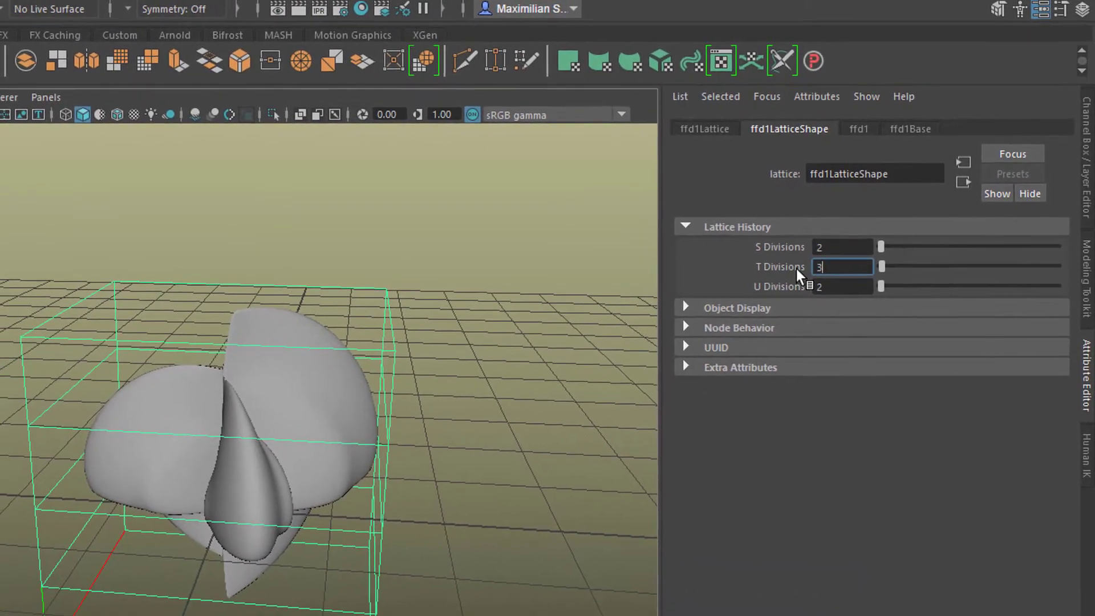
key("Return")
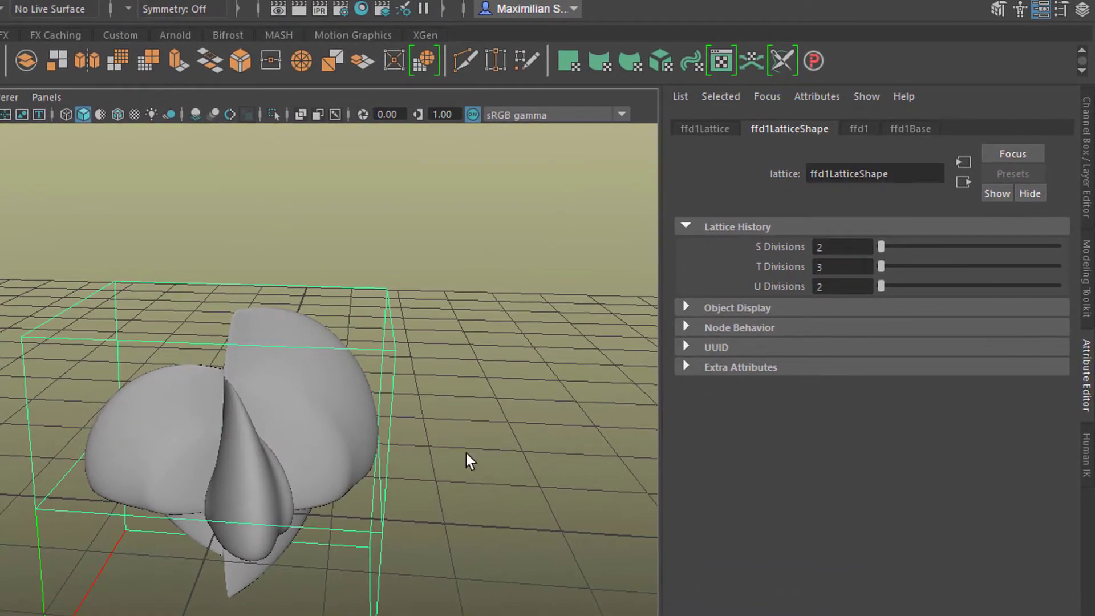
Set the lattice's S Divisions to 10.
left_click_drag(466, 460, 182, 271, "alt")
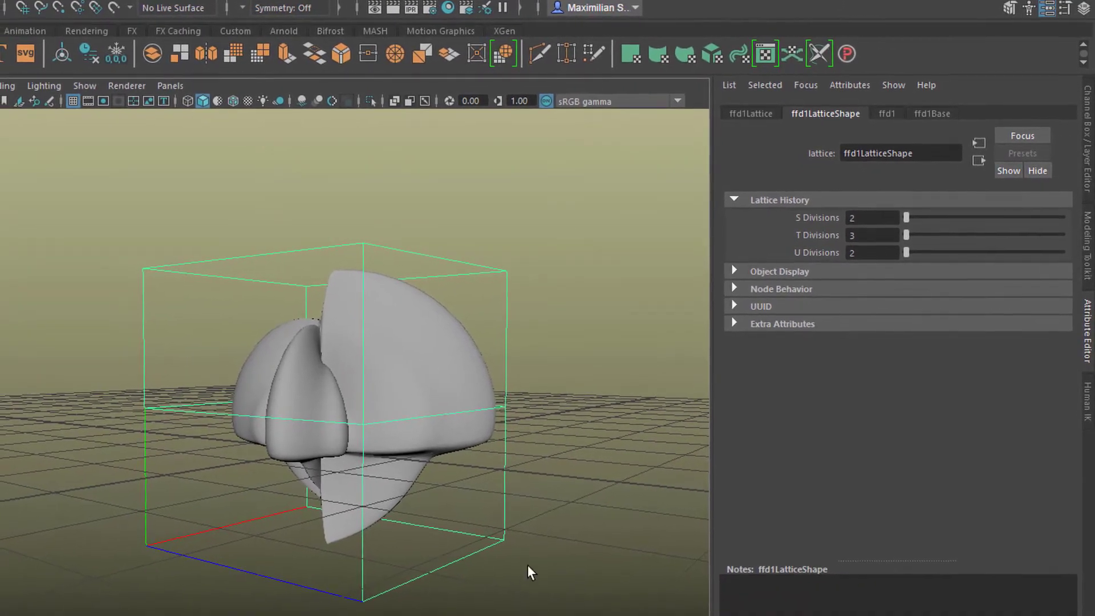
left_click_drag(580, 460, 255, 360, "alt")
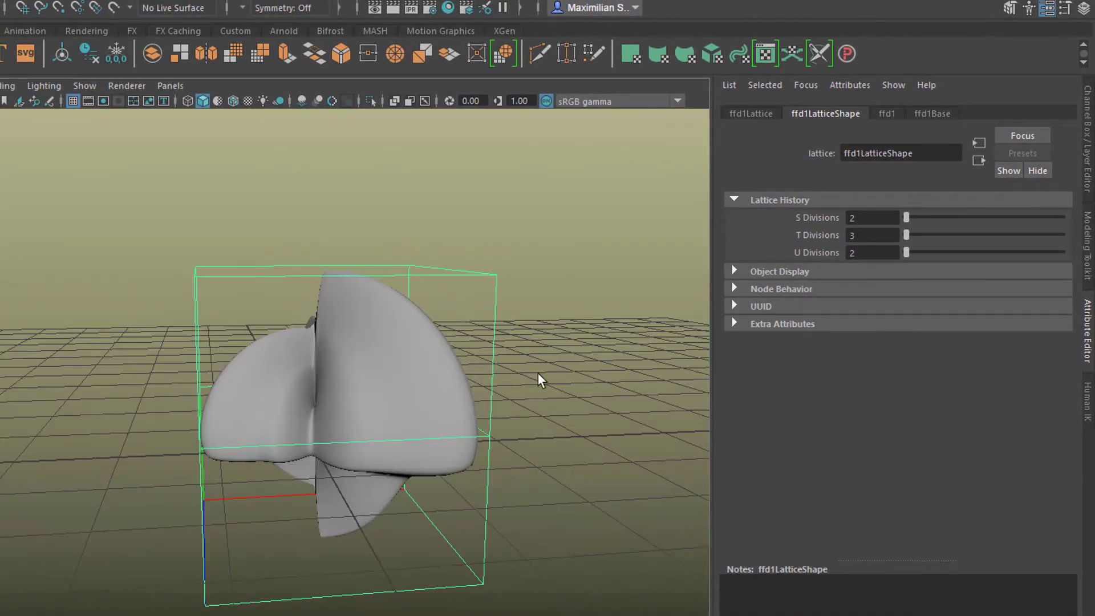
left_click_drag(538, 373, 424, 394, "alt")
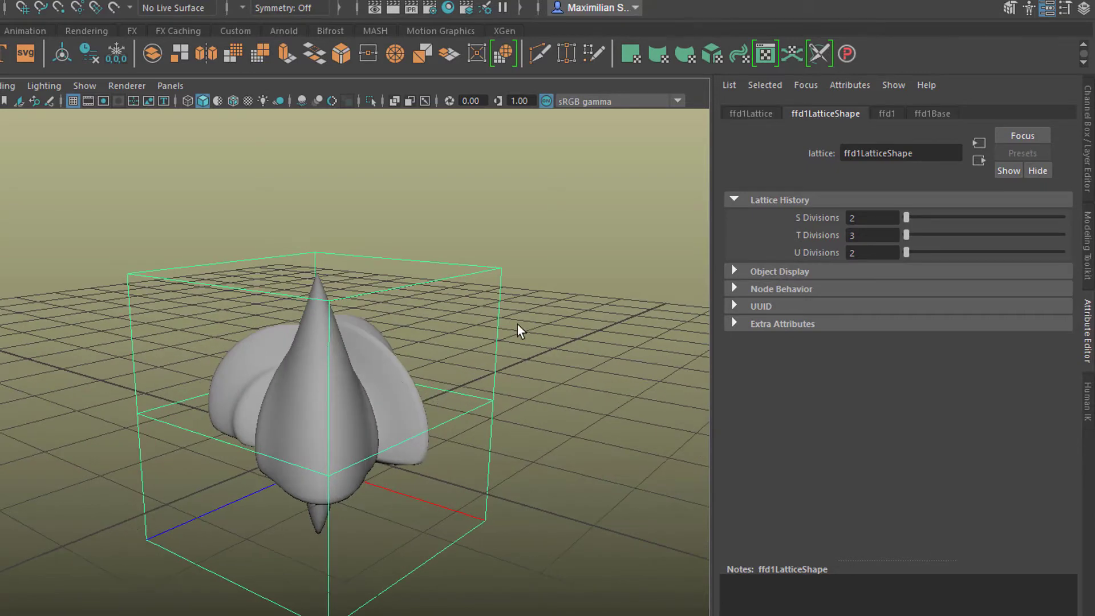
double_click(867, 218)
key("Return")
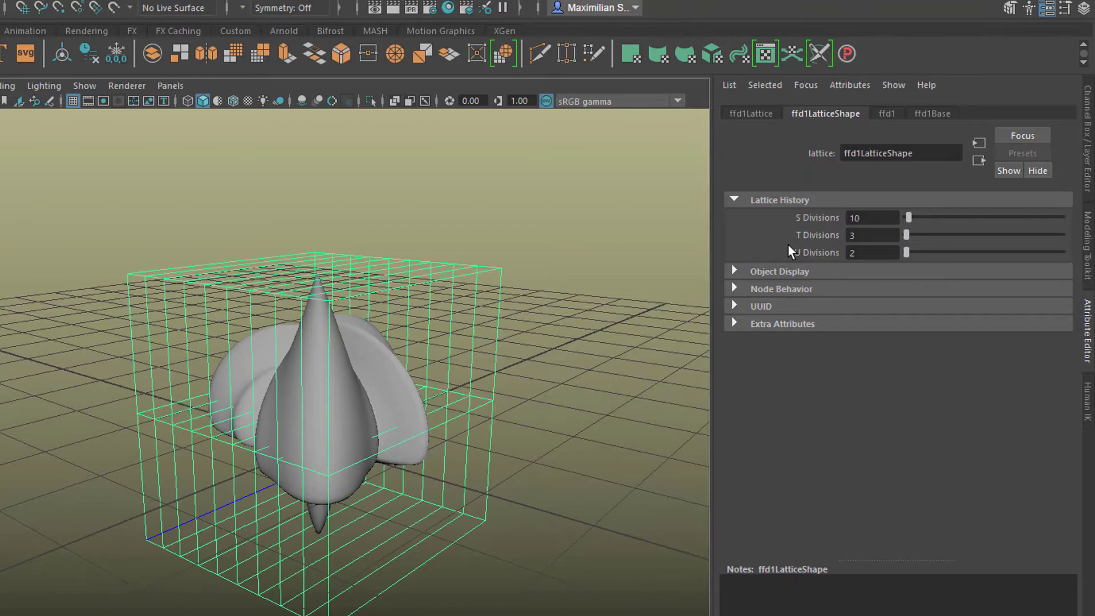
left_click_drag(482, 472, 556, 445, "alt")
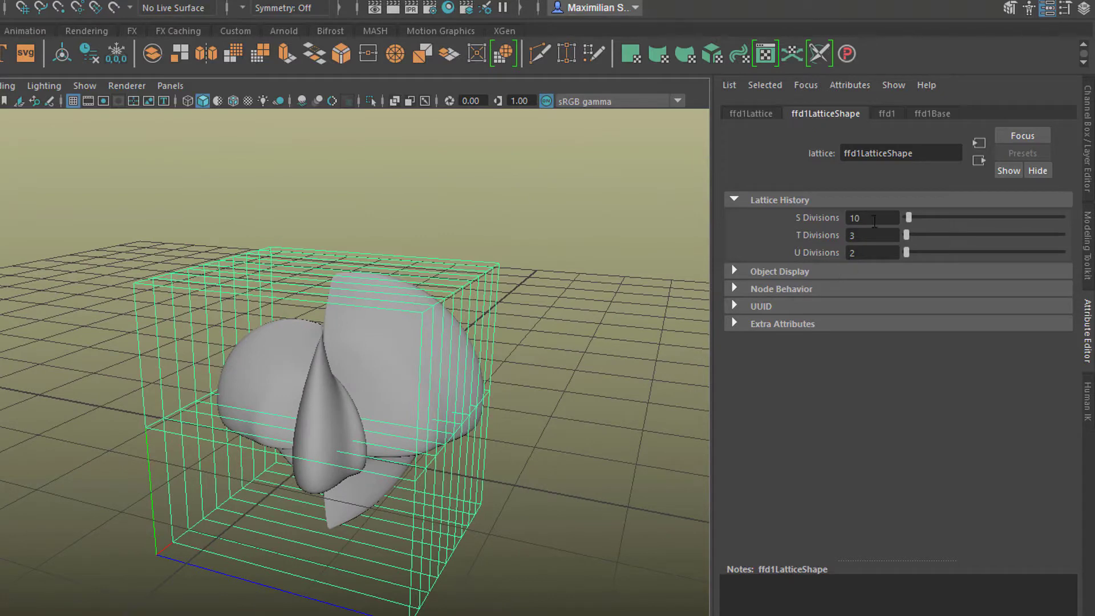
Reduce the lattice's S Divisions to 3, finally setting both S and T Divisions to 2.
double_click(874, 220)
key("Return")
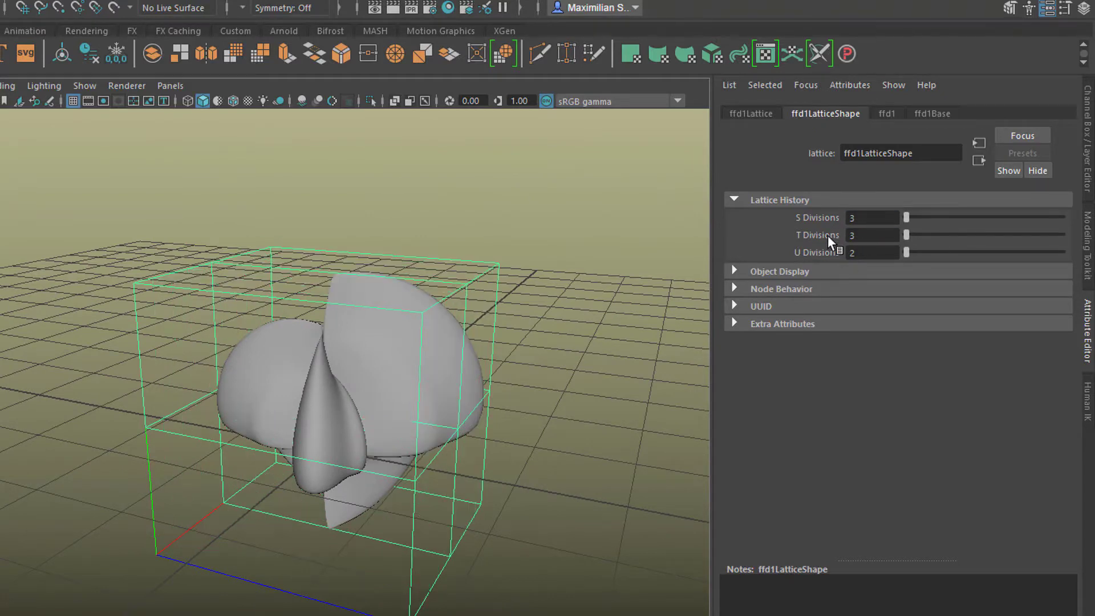
left_click(864, 220)
type("2")
key("Tab")
key("Return")
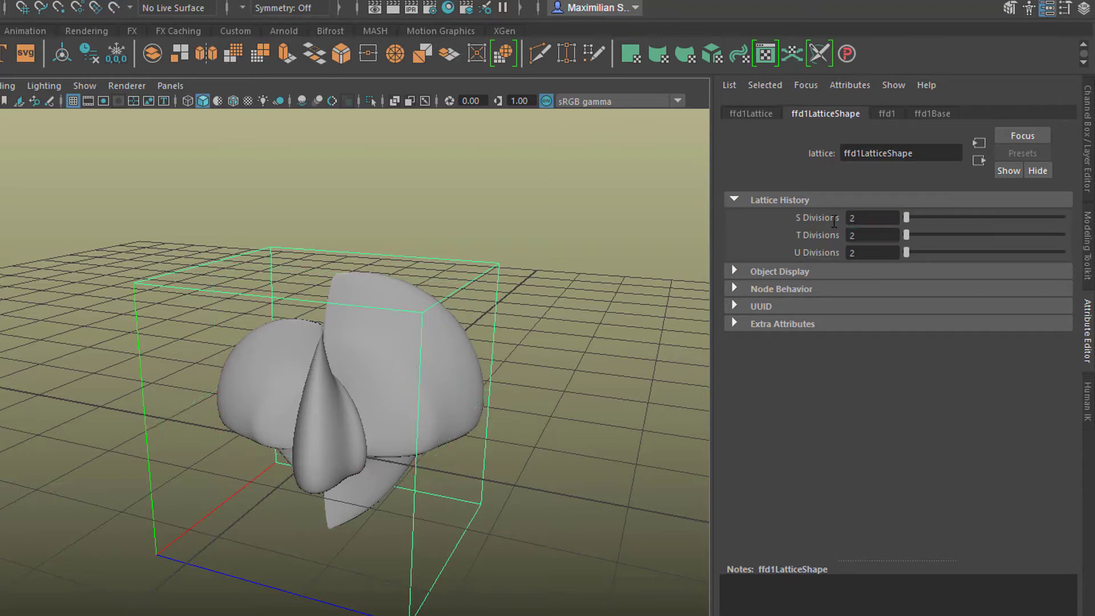
Switch the lattice around the super shape to Lattice Point mode so its corner points can be edited.
mouse_move(518, 501)
left_mouse_down("alt")
mouse_move(548, 484)
mouse_move(529, 492)
left_mouse_up("alt")
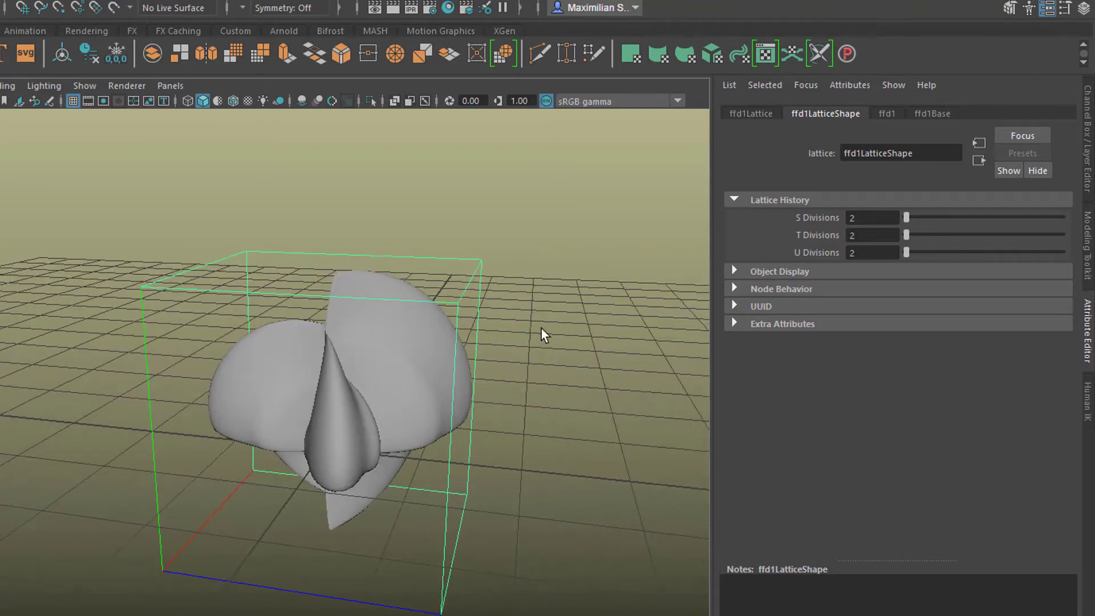
right_click(474, 264)
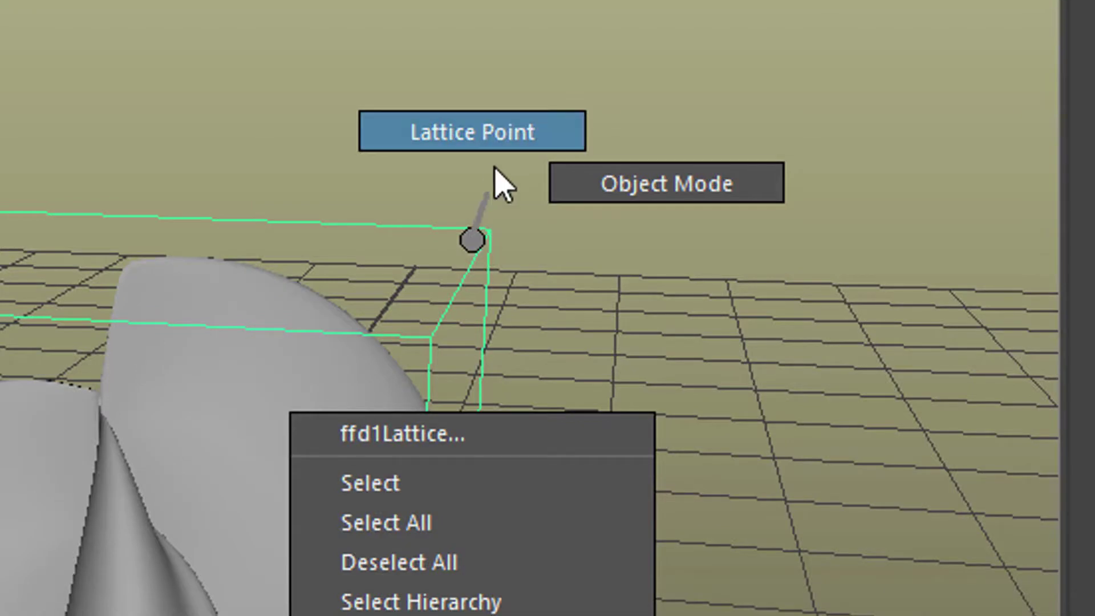
right_click_drag(485, 127, 453, 137)
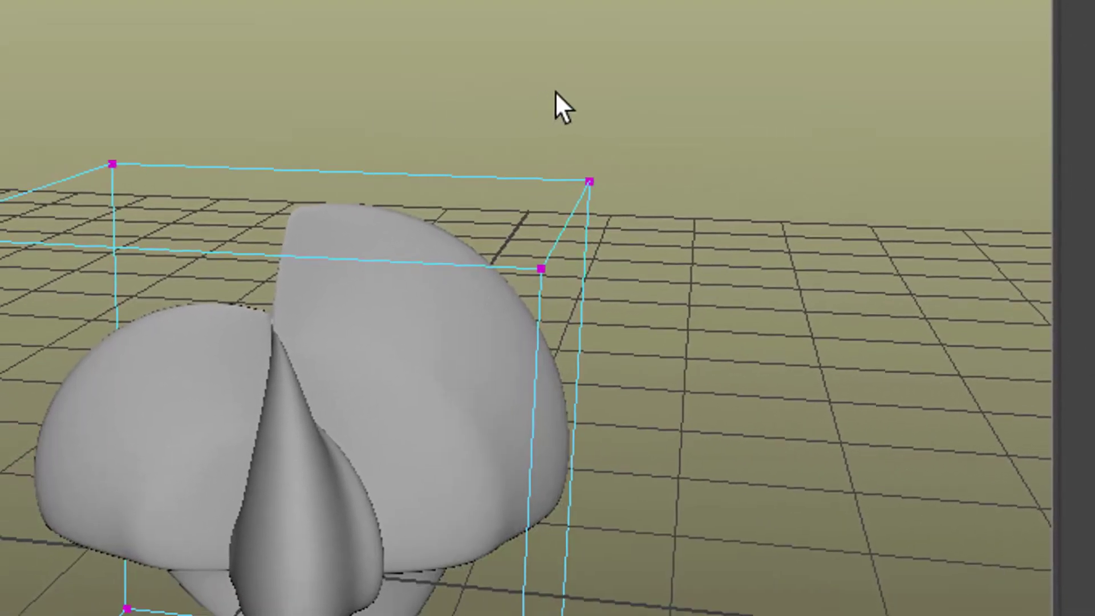
scroll(728, 251, "down", 2)
left_click_drag(729, 251, 816, 242, "alt")
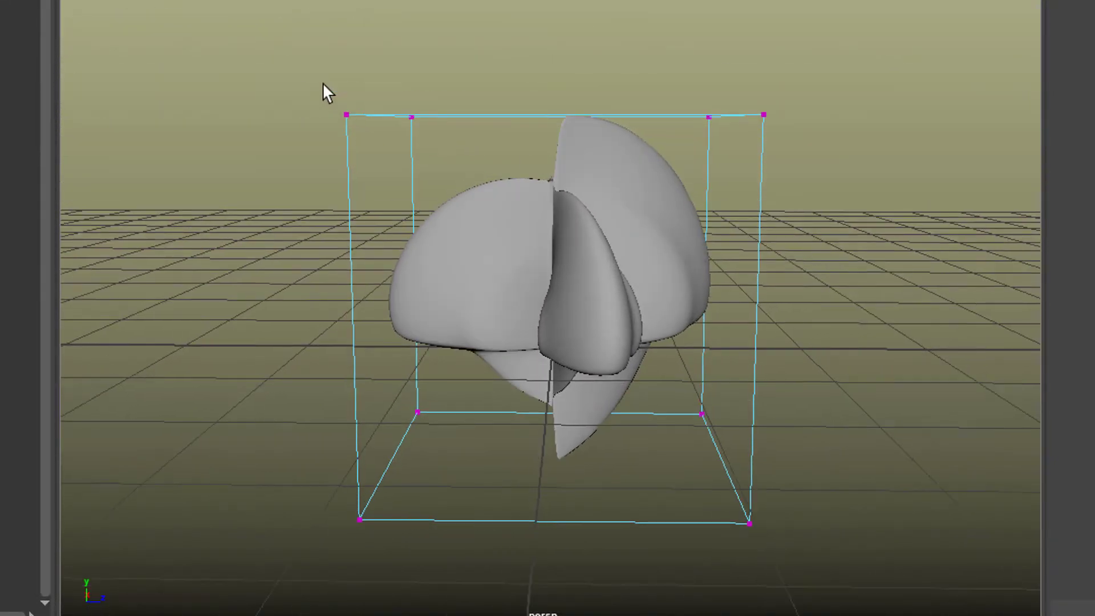
left_click_drag(633, 610, 667, 573, "alt")
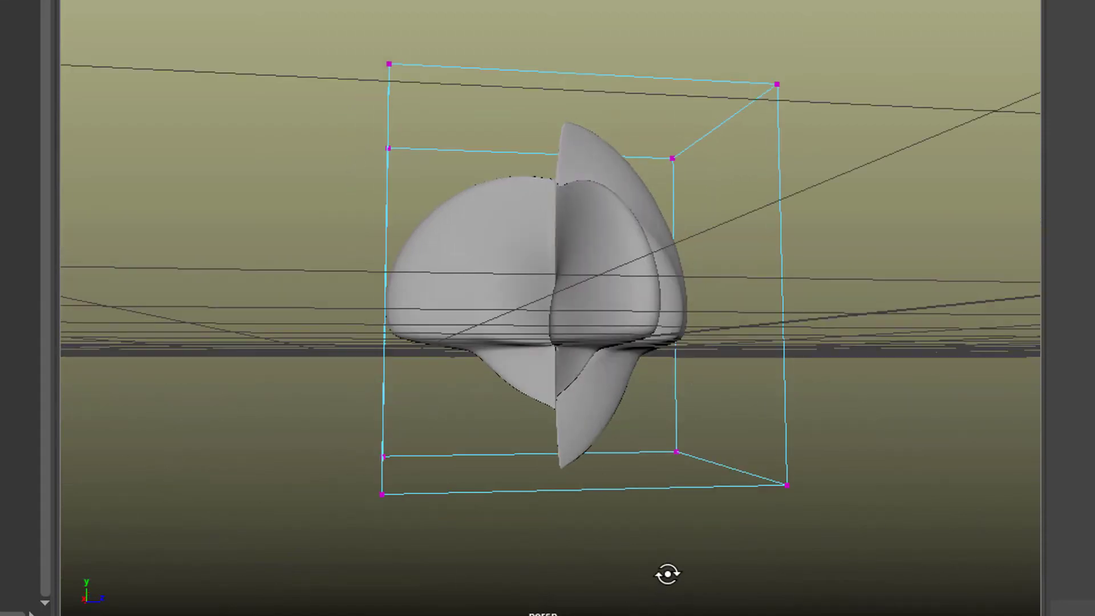
left_click_drag(358, 360, 453, 221, "alt")
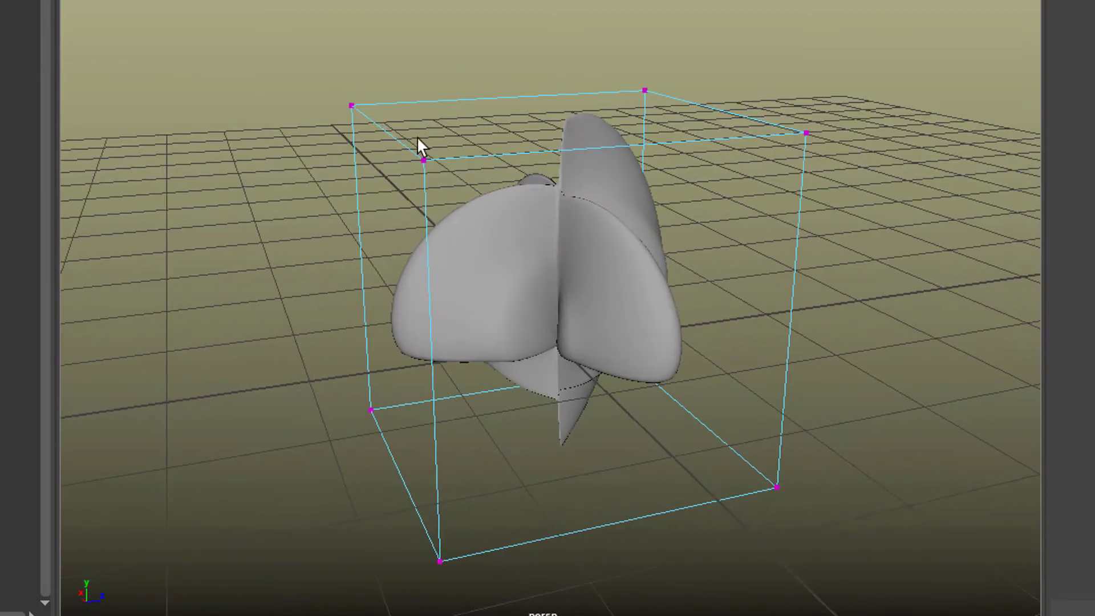
Try deforming the super shape by moving a single upper corner point of the lattice in several directions.
left_click_drag(416, 138, 460, 185)
left_click_drag(562, 340, 570, 383, "alt")
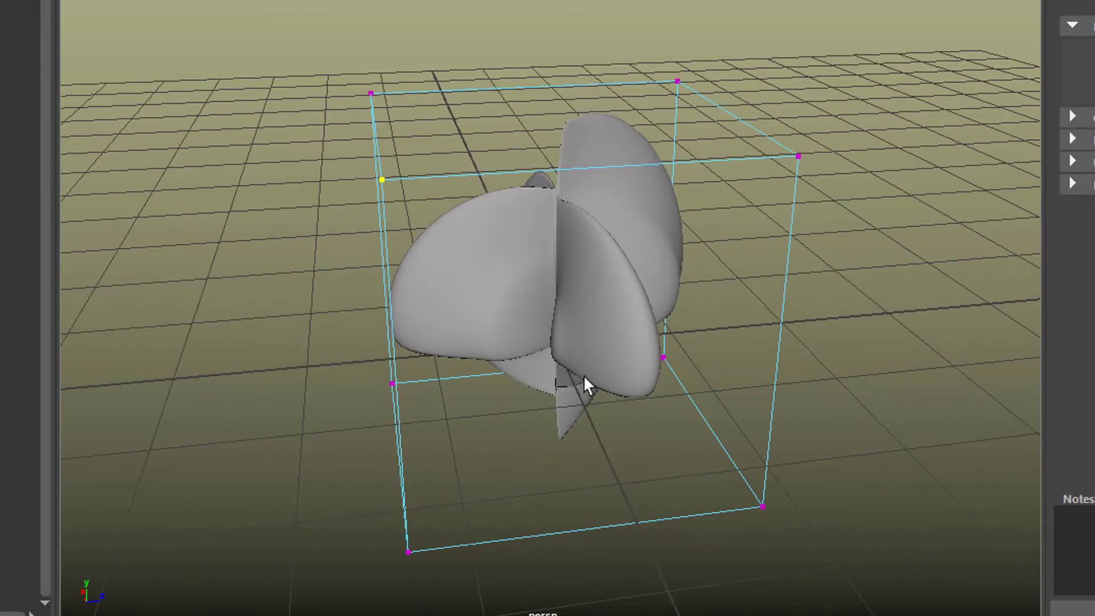
left_click_drag(475, 172, 524, 423)
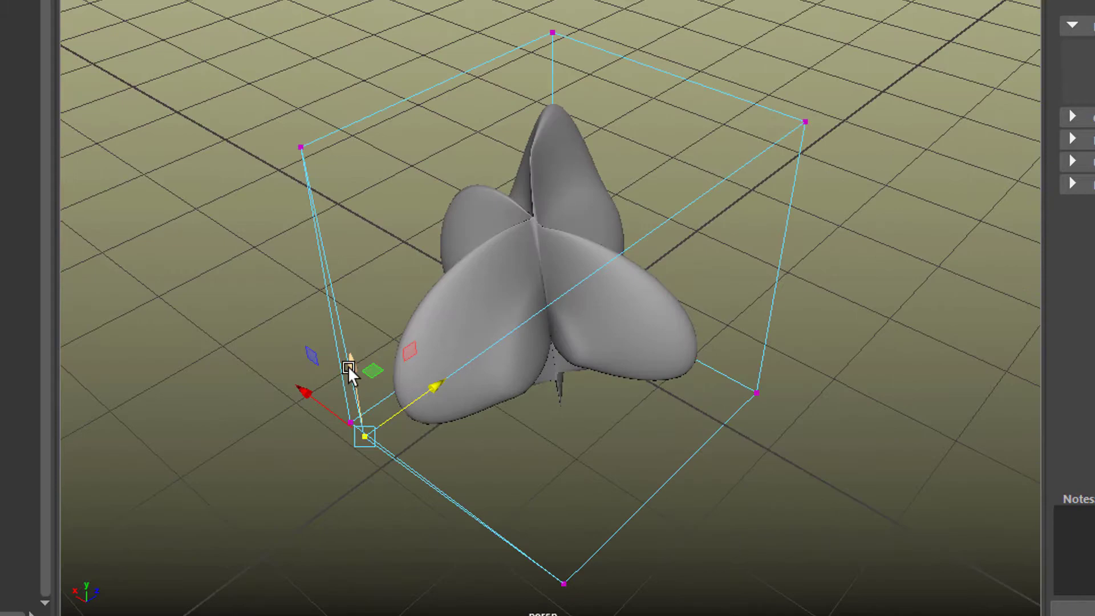
left_click_drag(348, 364, 408, 122)
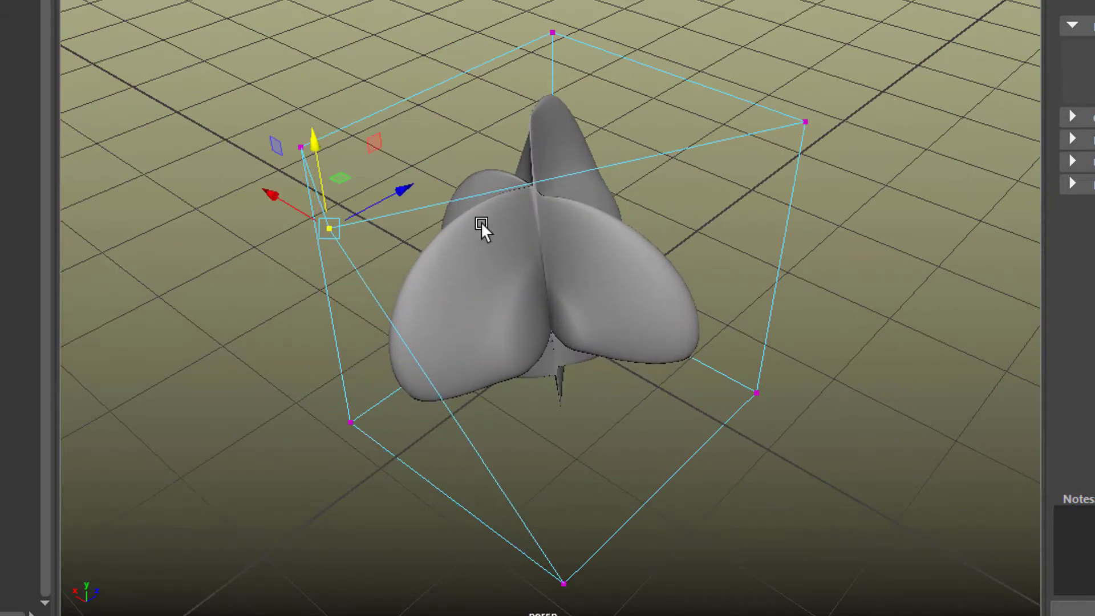
left_click_drag(481, 221, 547, 337, "alt")
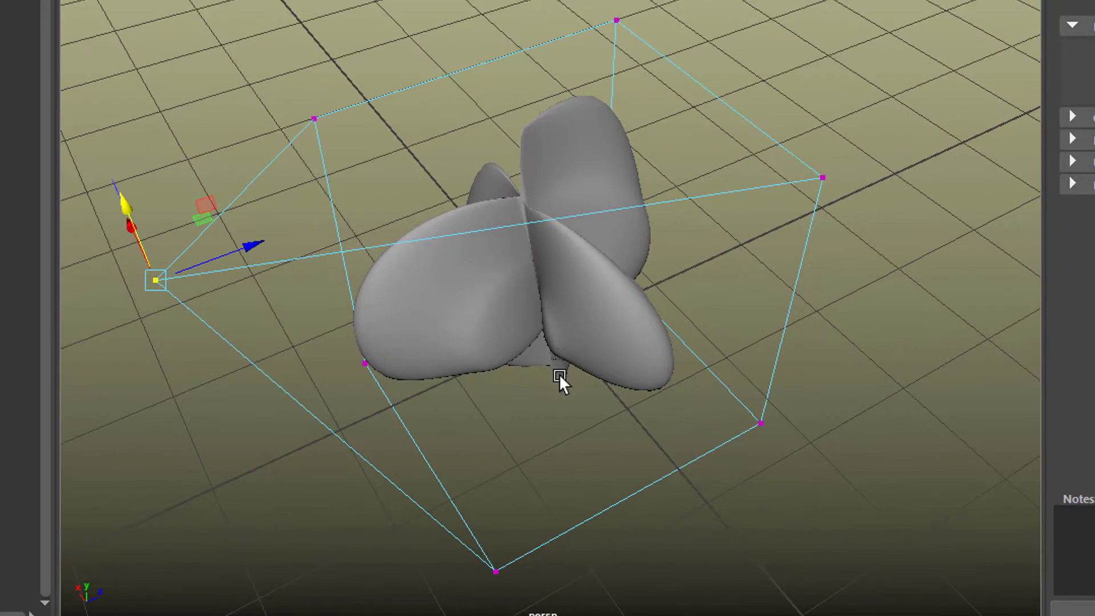
left_click_drag(559, 374, 535, 521, "alt")
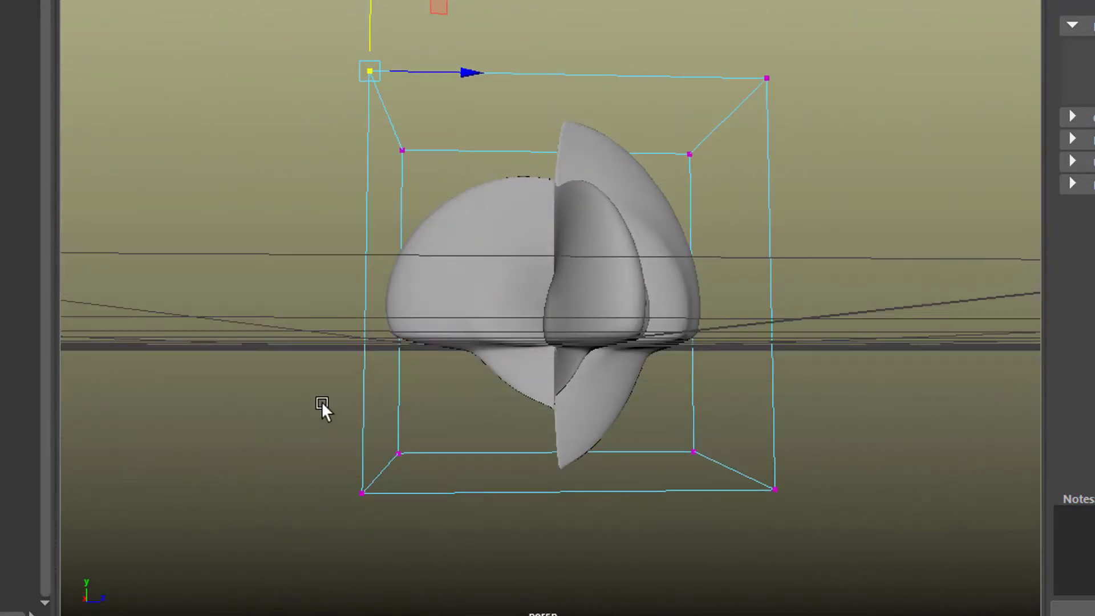
Try stretching the super shape by moving the lattice's four bottom points vertically, and activate the Rotate tool for them.
left_click_drag(320, 401, 885, 590)
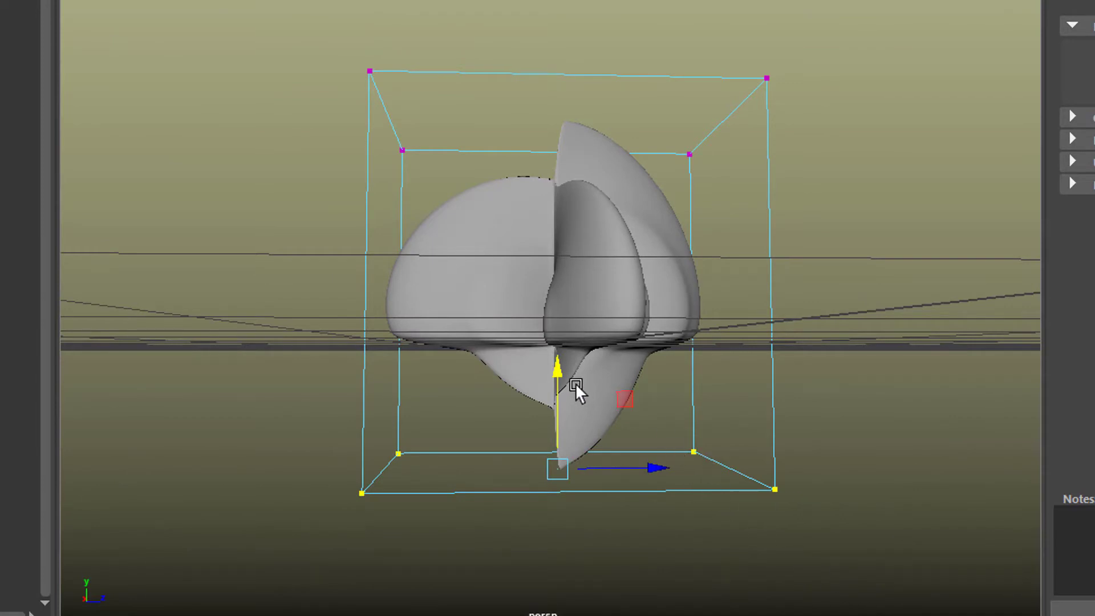
left_click_drag(558, 370, 567, 514)
left_click_drag(795, 515, 607, 542, "alt")
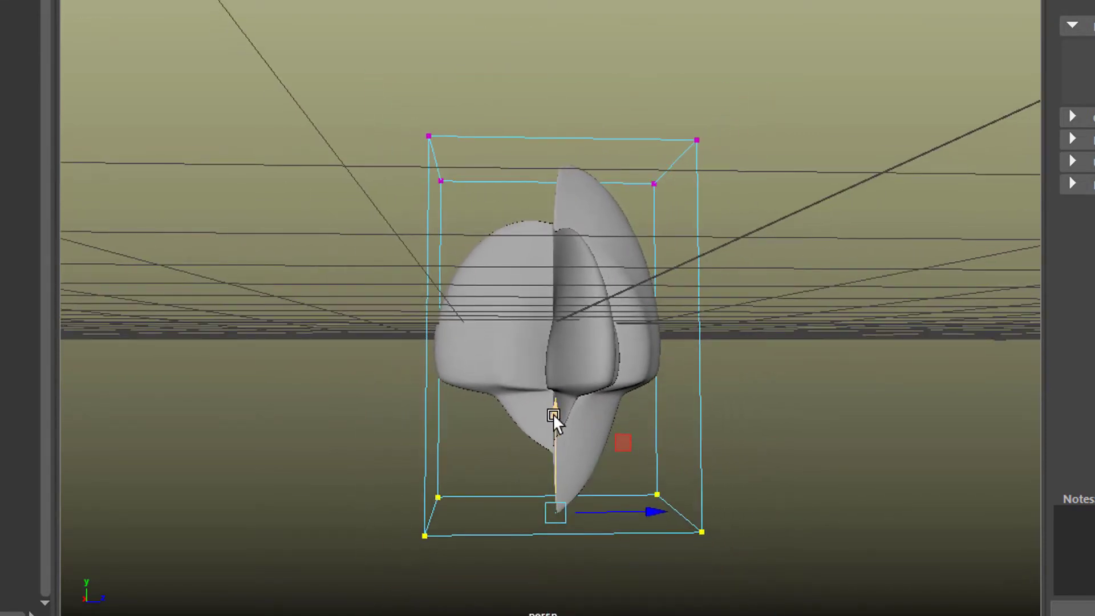
left_click_drag(553, 413, 389, 425)
key("e")
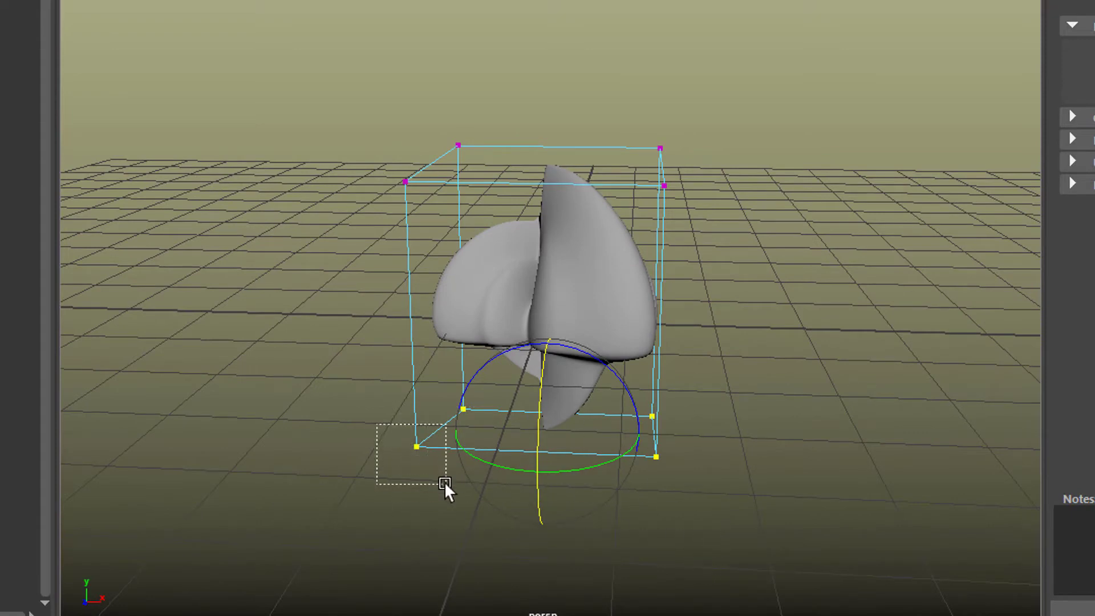
Select the two bottom lattice points on the near side and scale them apart along the X axis to flare the shape.
left_click_drag(688, 523, 689, 524)
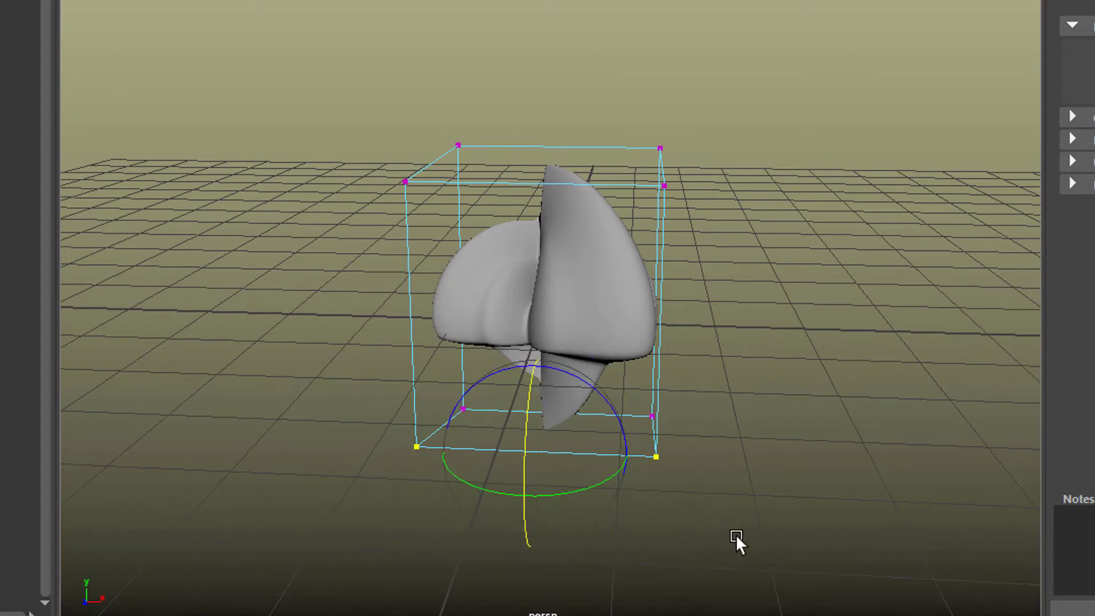
key("r")
left_click_drag(622, 455, 551, 471)
left_click_drag(484, 562, 1072, 445, "alt")
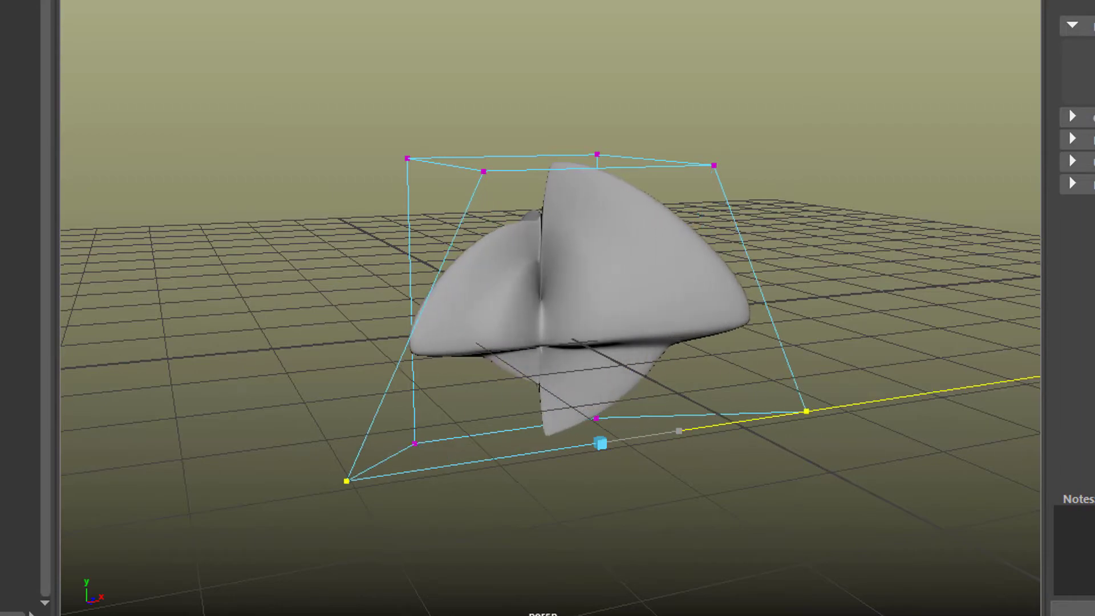
left_click_drag(705, 607, 846, 518, "alt")
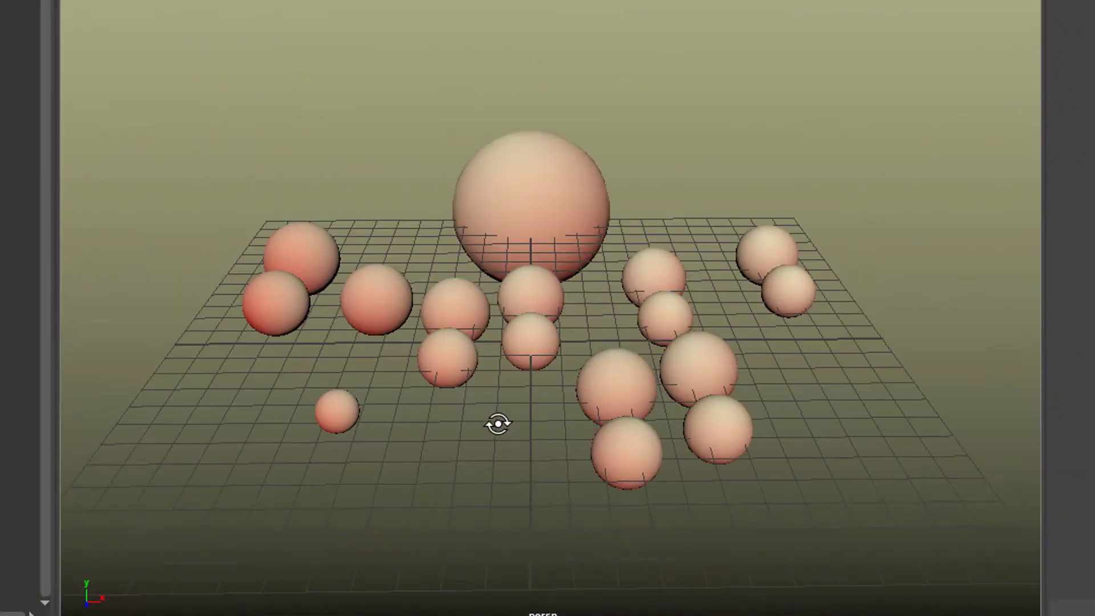
In the scene of many spheres, select the small sphere directly in front of the largest one.
right_click_drag(499, 422, 583, 439, "alt")
mouse_move(583, 439)
left_mouse_down("alt")
mouse_move(616, 452)
mouse_move(626, 442)
mouse_move(579, 425)
left_mouse_up("alt")
left_click(552, 214)
left_click_drag(665, 337, 541, 285, "alt")
left_click(532, 299)
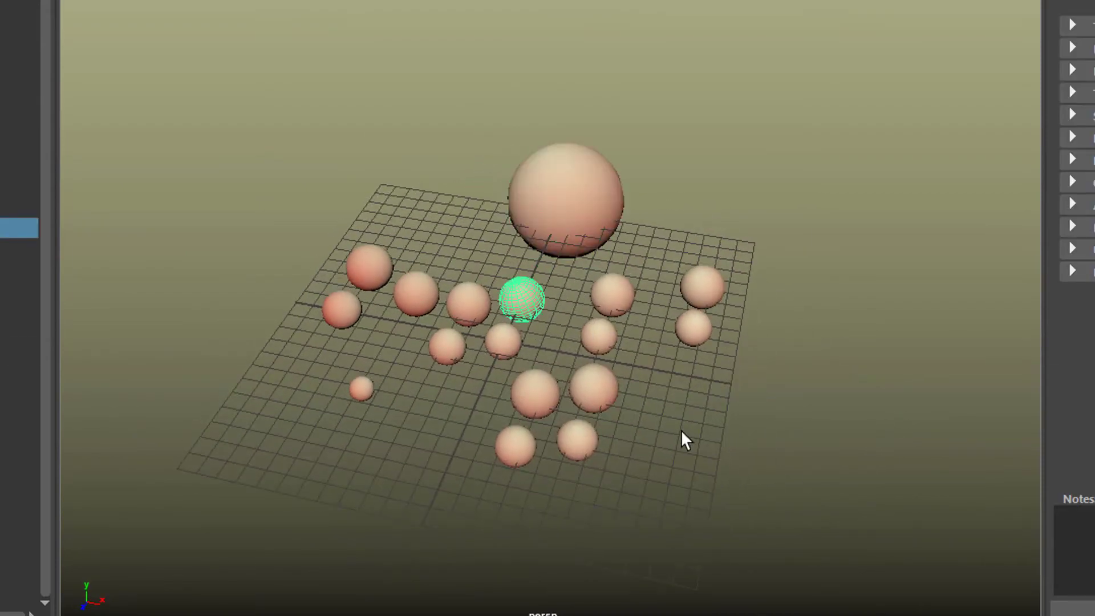
left_click_drag(680, 430, 526, 442, "alt")
scroll(726, 411, "up", 3)
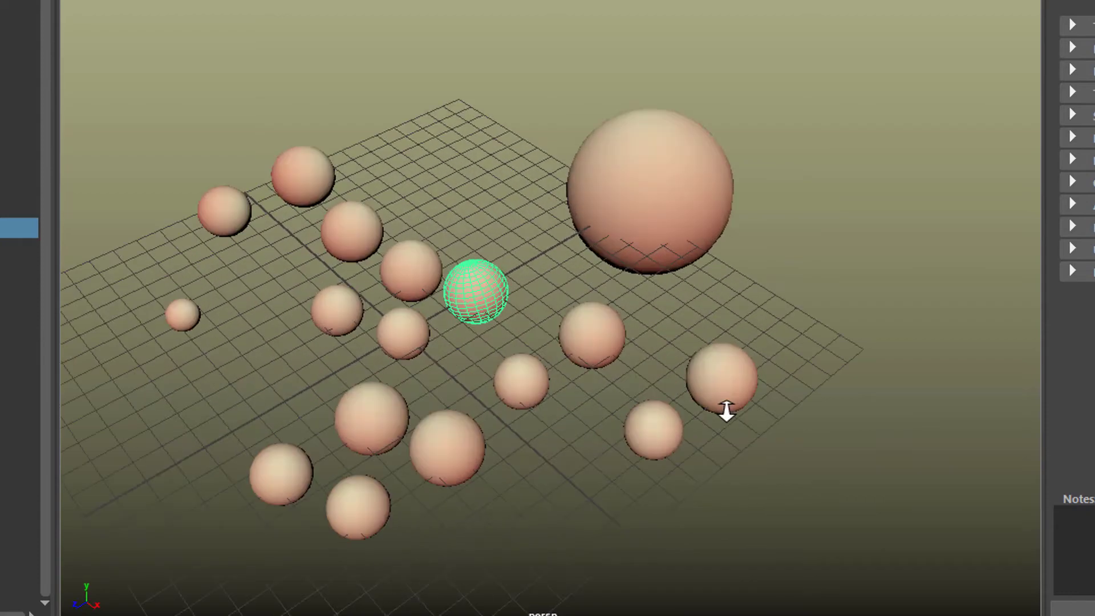
left_click_drag(726, 411, 828, 452, "alt")
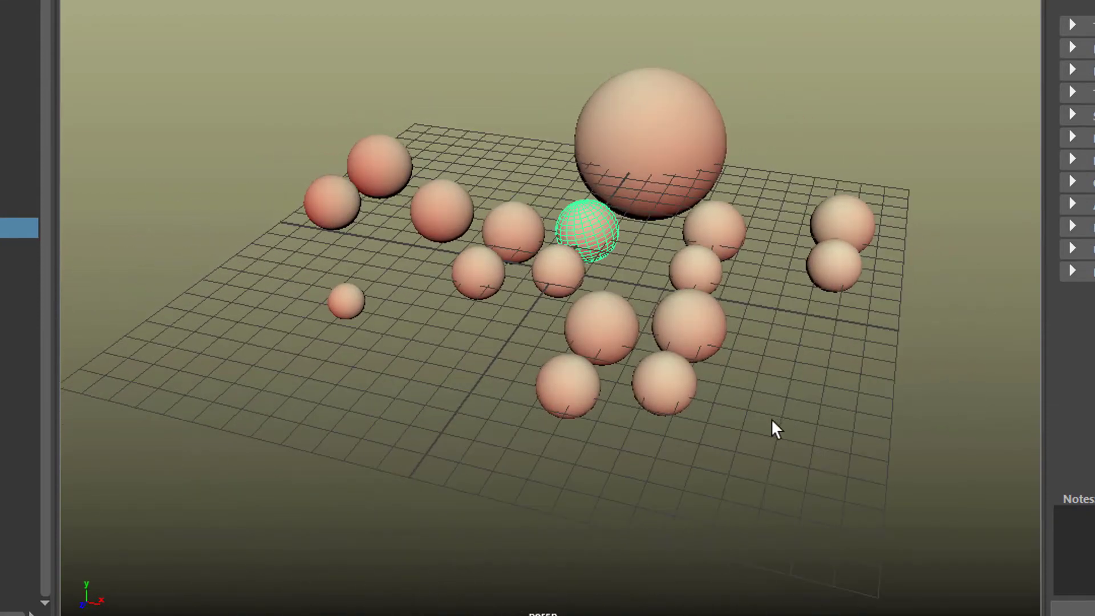
right_click_drag(591, 311, 867, 370, "alt")
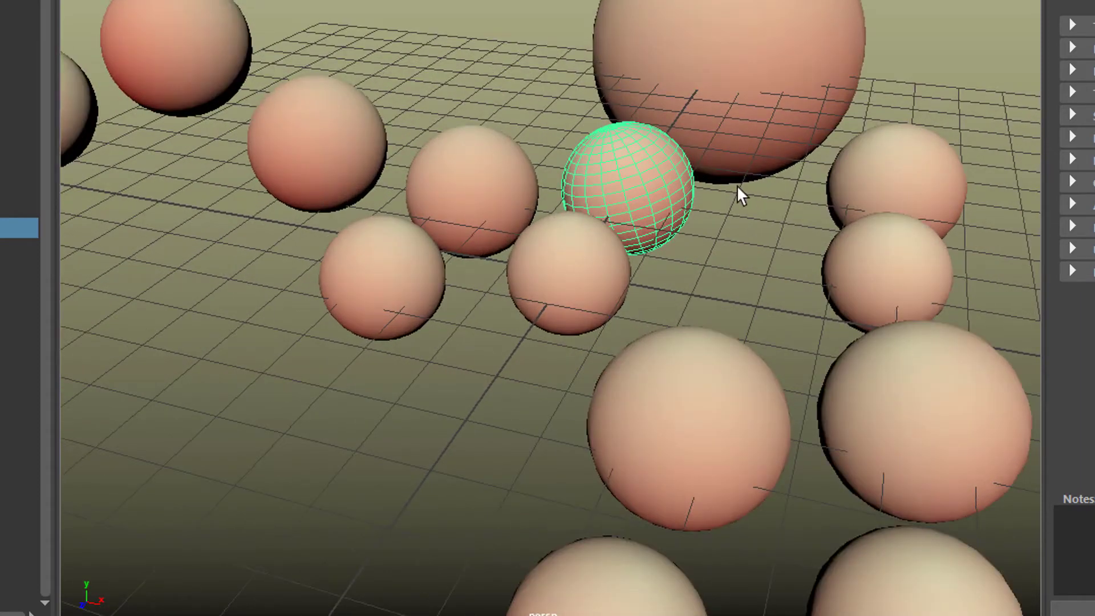
Switch the selected sphere to vertex mode and select a patch of vertices on one side.
right_click(662, 162)
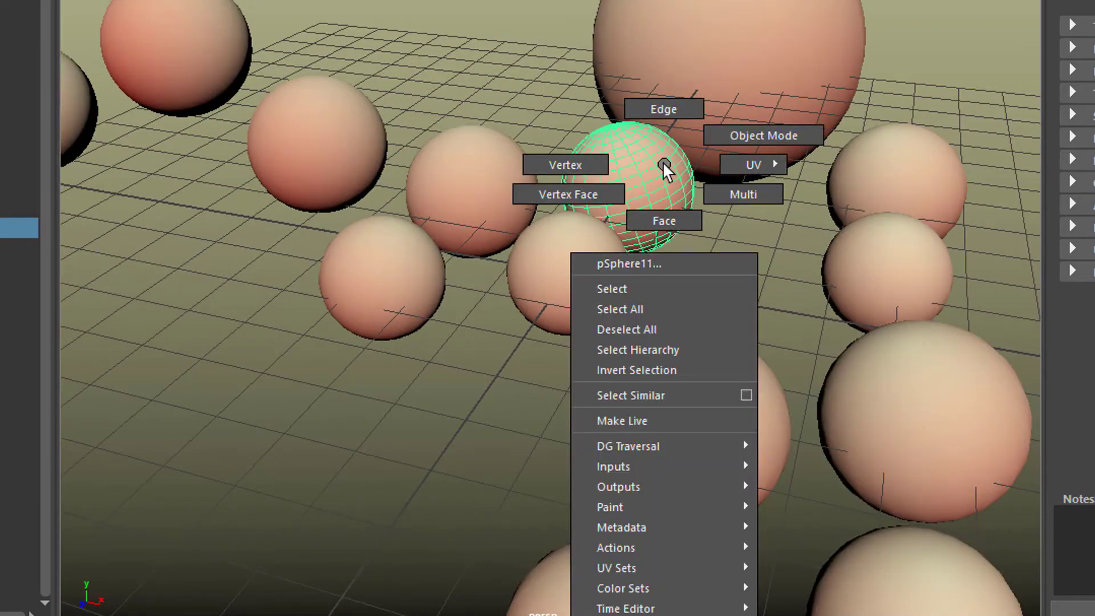
left_click(591, 164)
left_click_drag(590, 164, 696, 265, "alt")
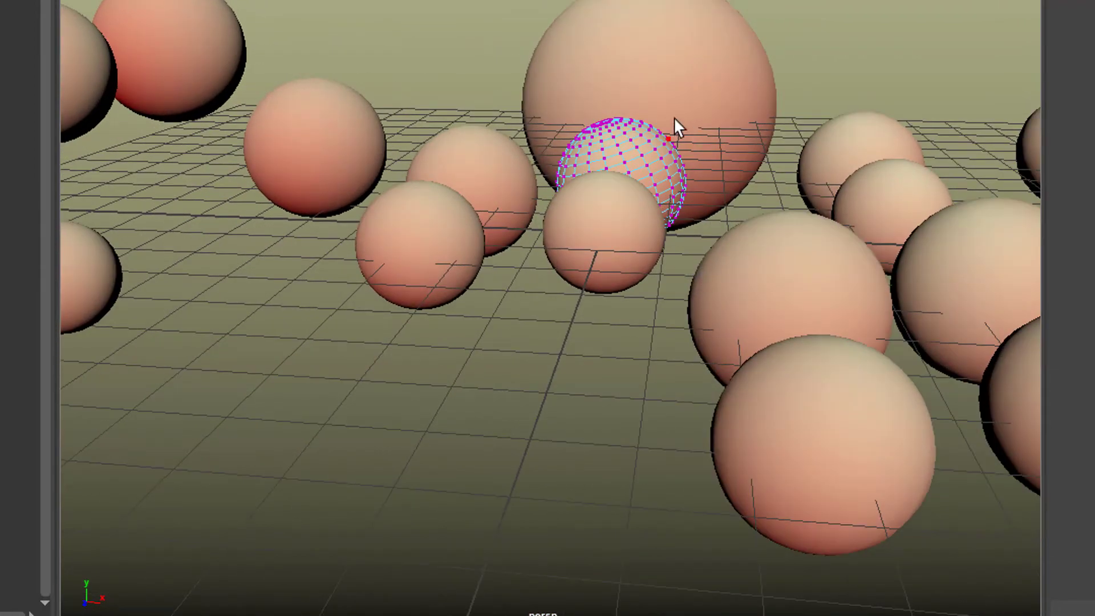
left_click_drag(655, 127, 696, 190)
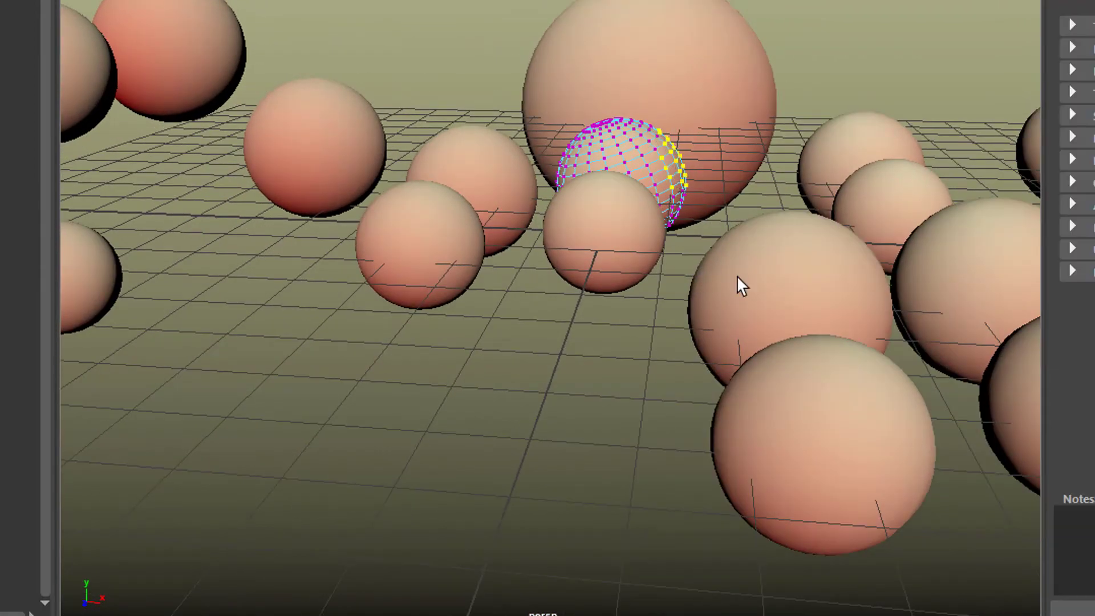
left_click_drag(738, 283, 639, 349, "alt")
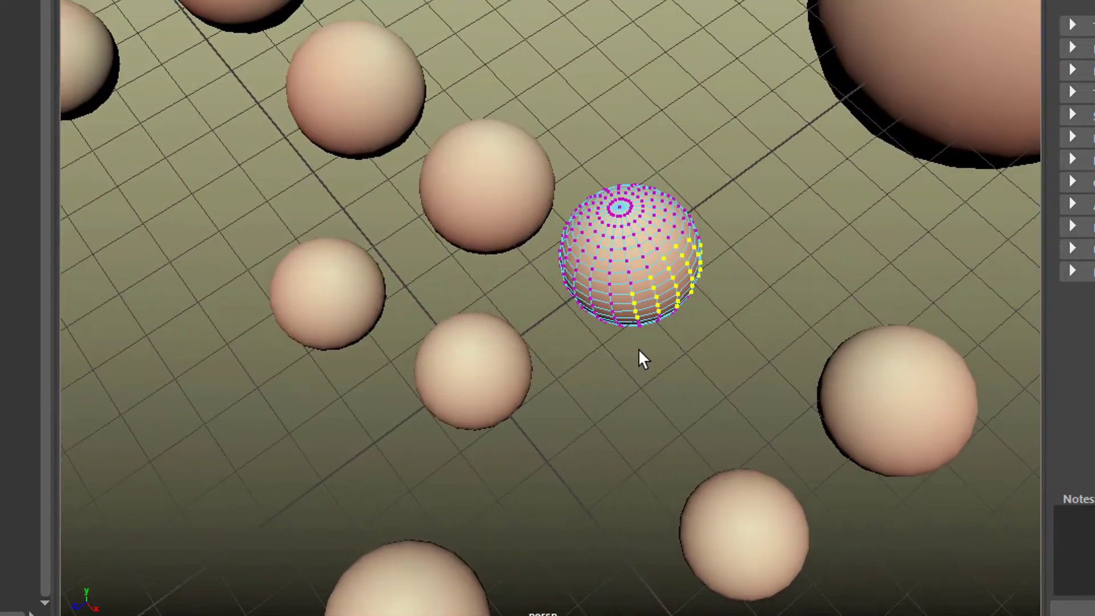
Try moving the selected vertices in and out of the sphere along the X axis, and undo the moves.
key("w")
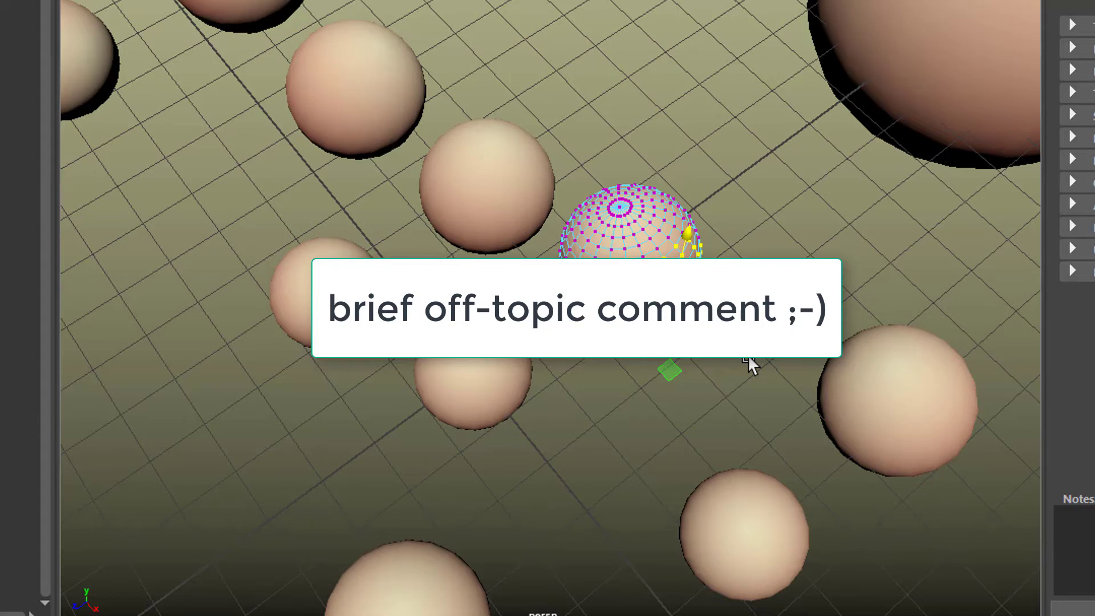
left_click_drag(746, 359, 658, 397)
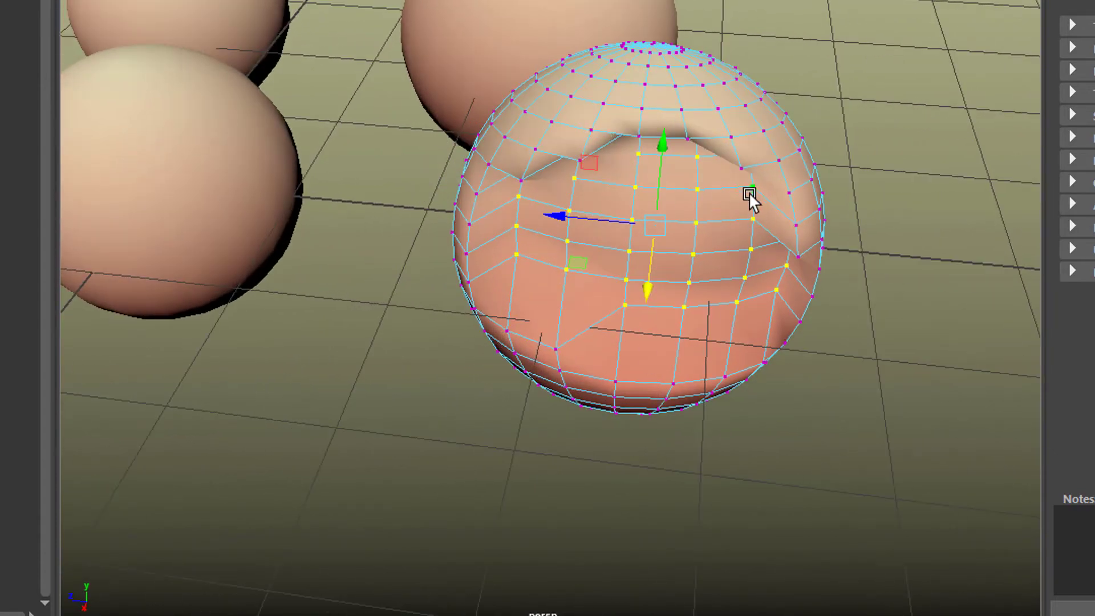
left_click_drag(755, 451, 763, 465, "alt")
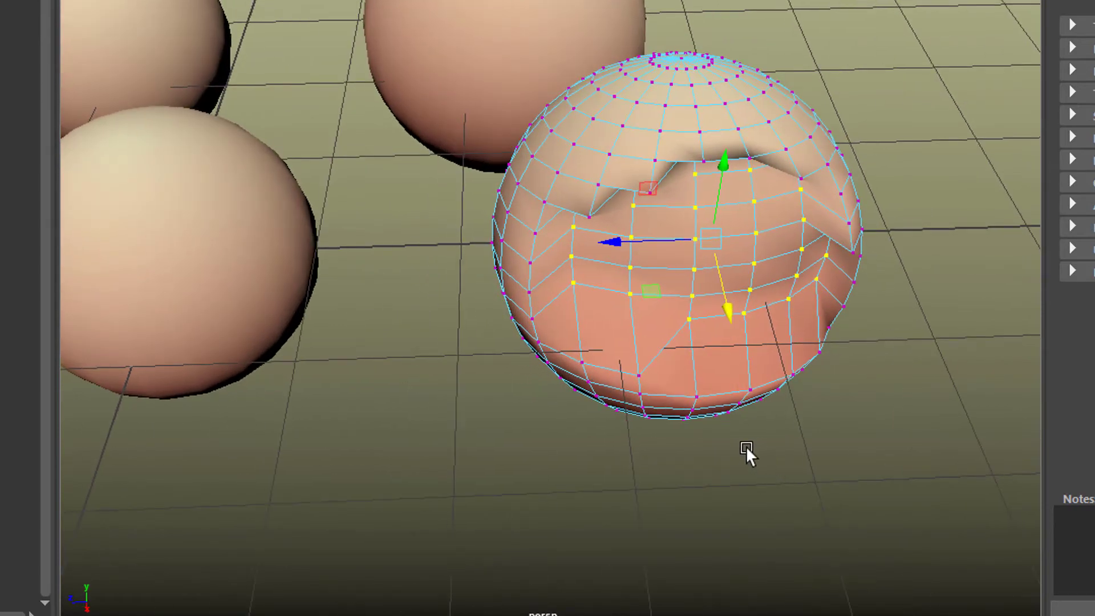
left_click_drag(728, 306, 770, 352)
key("ctrl+z")
key("ctrl+z")
key("ctrl+z")
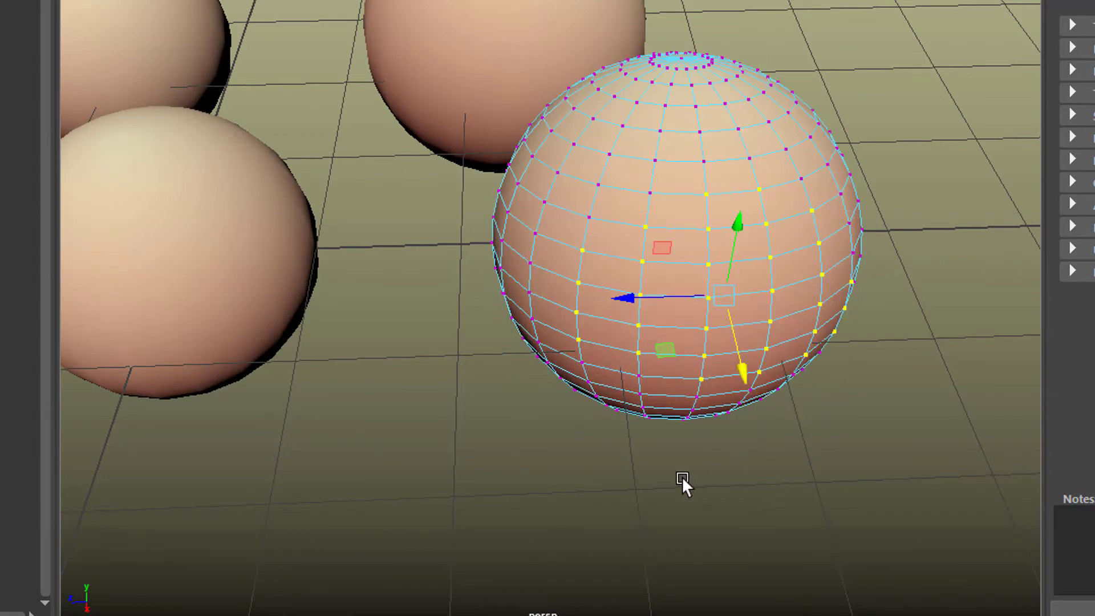
Return the sphere to Object Mode and add the larger reddish sphere pSphere7 to the selection.
left_click_drag(682, 476, 590, 487, "alt")
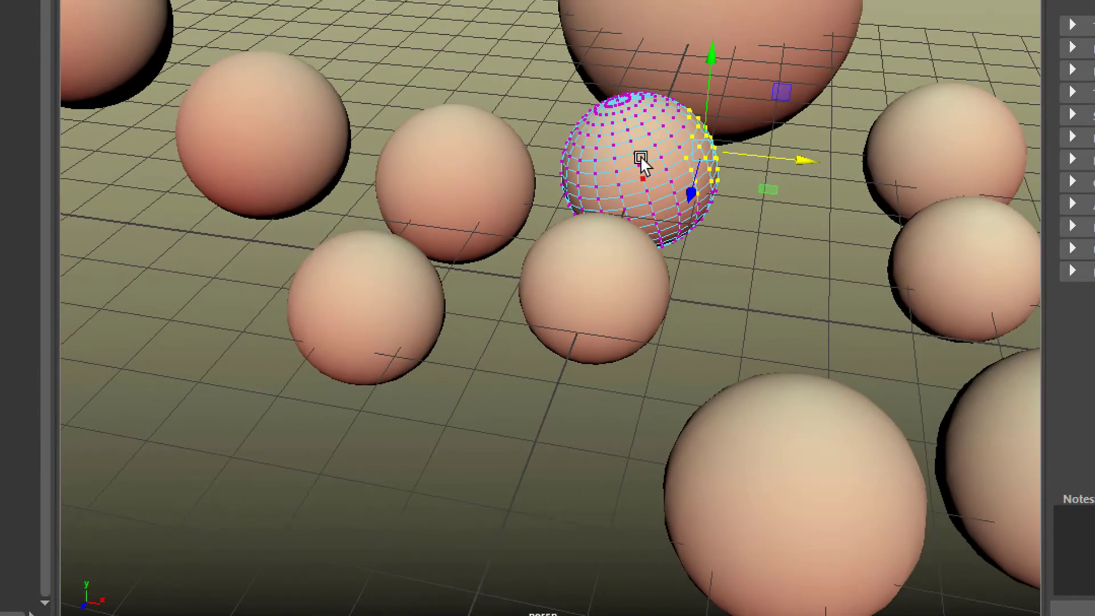
right_click_drag(640, 155, 729, 123)
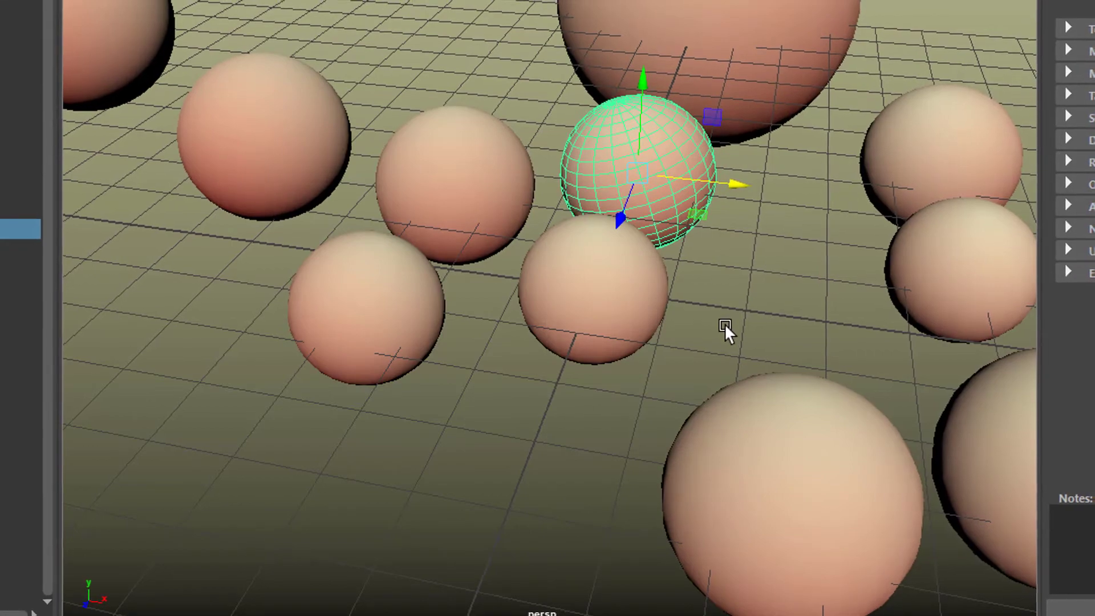
left_click_drag(724, 323, 693, 316, "alt")
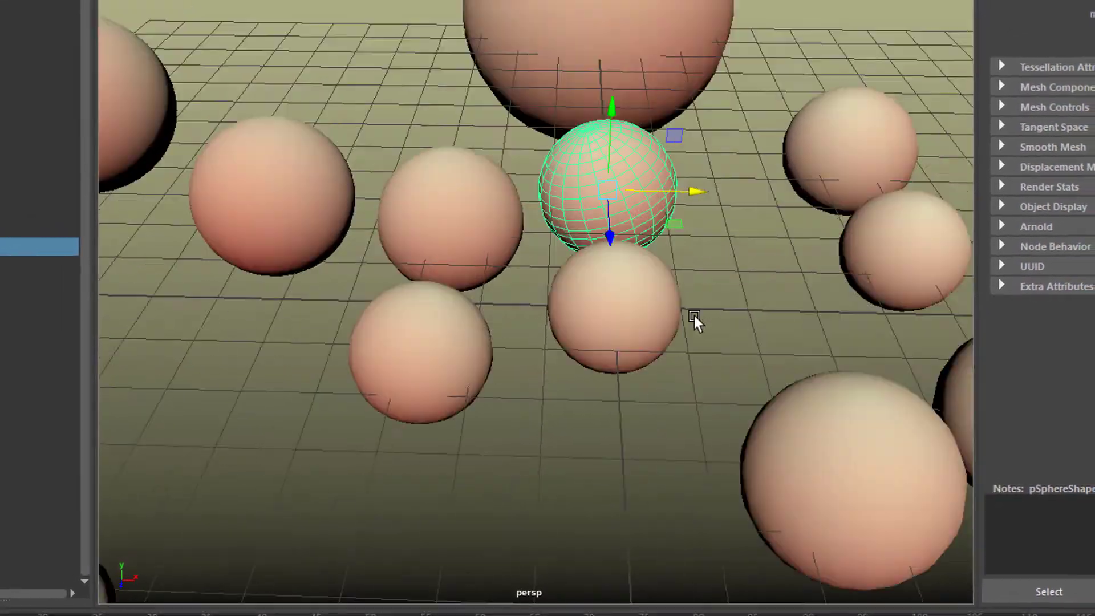
left_click(231, 188, "shift")
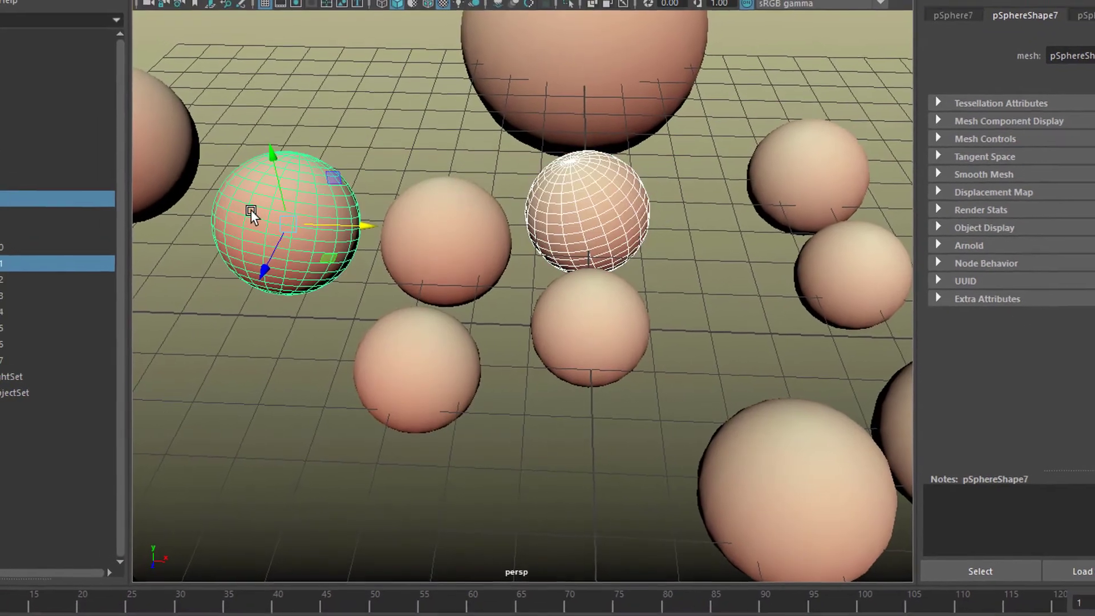
Add the largest sphere pSphere17 and the foreground sphere pSphere14 to the current selection.
left_click(604, 50, "shift")
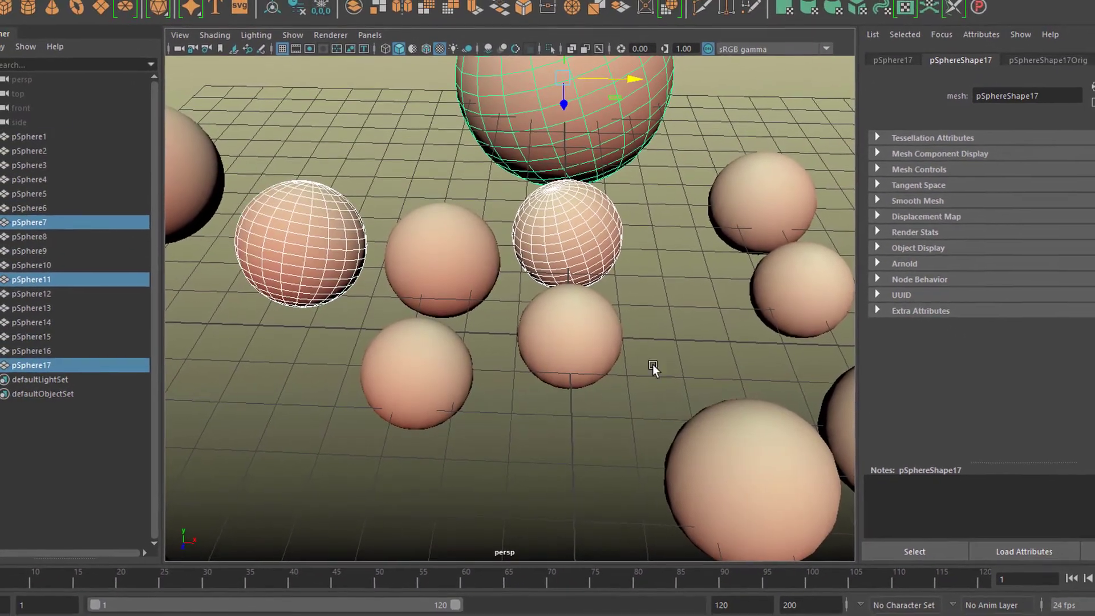
left_click(752, 469, "shift")
key("a")
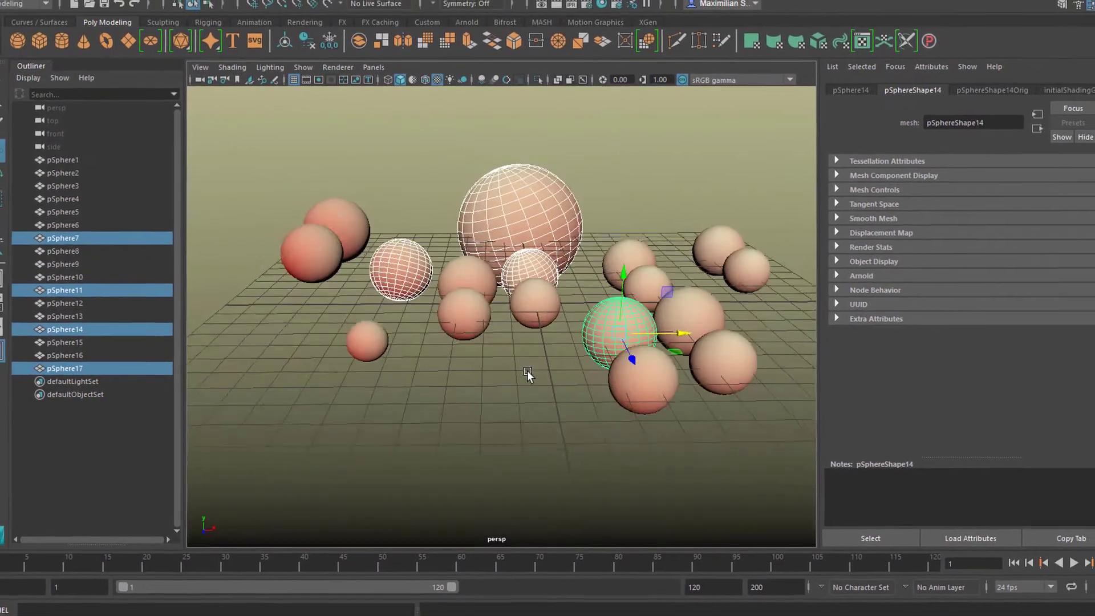
left_click_drag(527, 370, 520, 383, "alt")
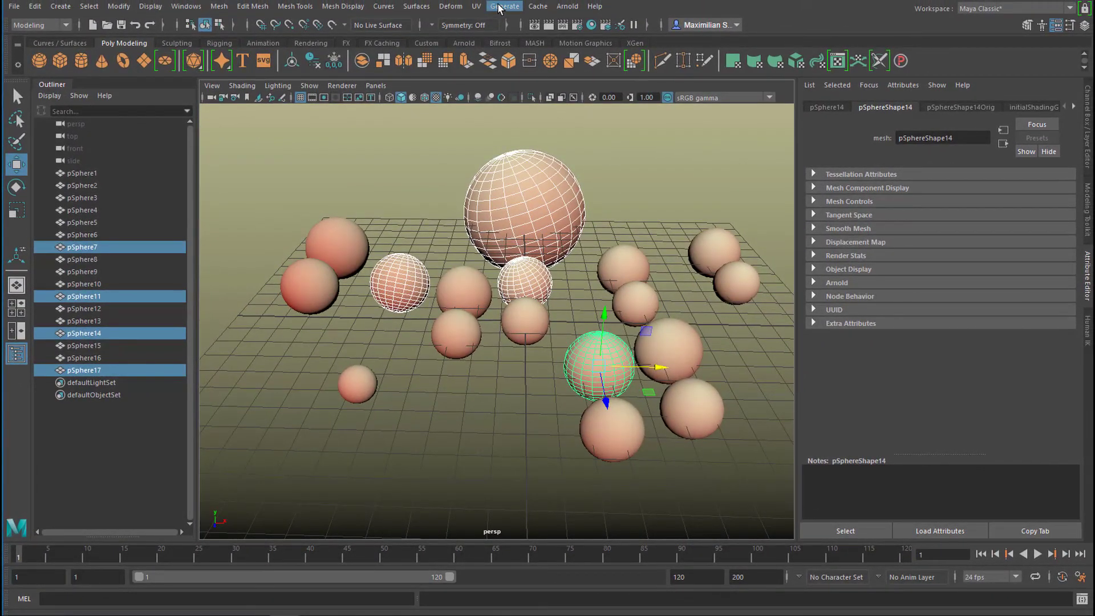
Create a lattice deformer around the four selected spheres.
left_click(498, 7)
mouse_move(446, 7)
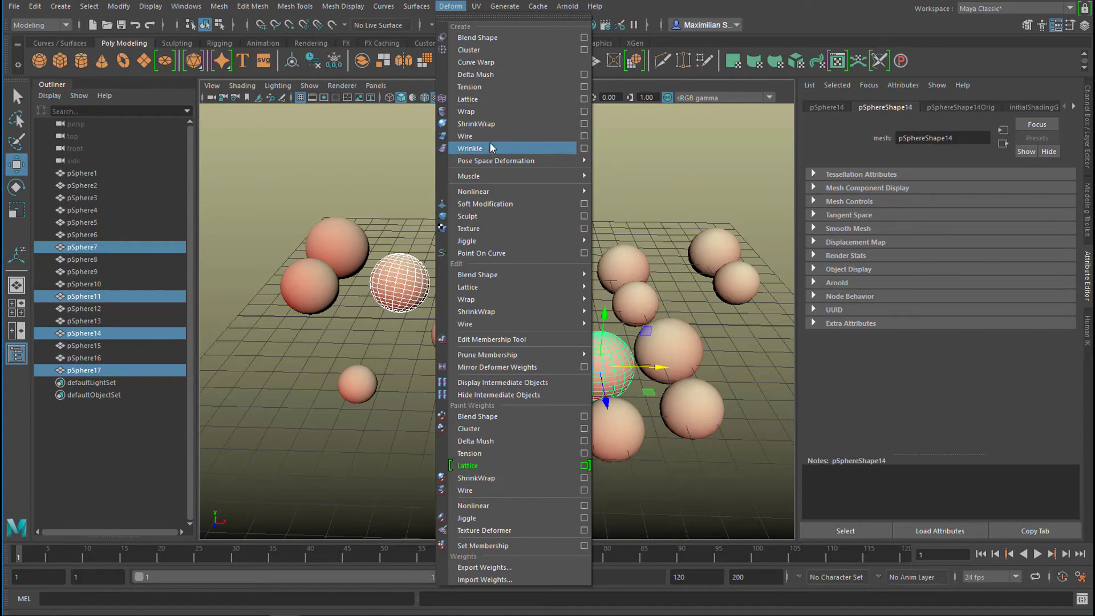
left_click(480, 103)
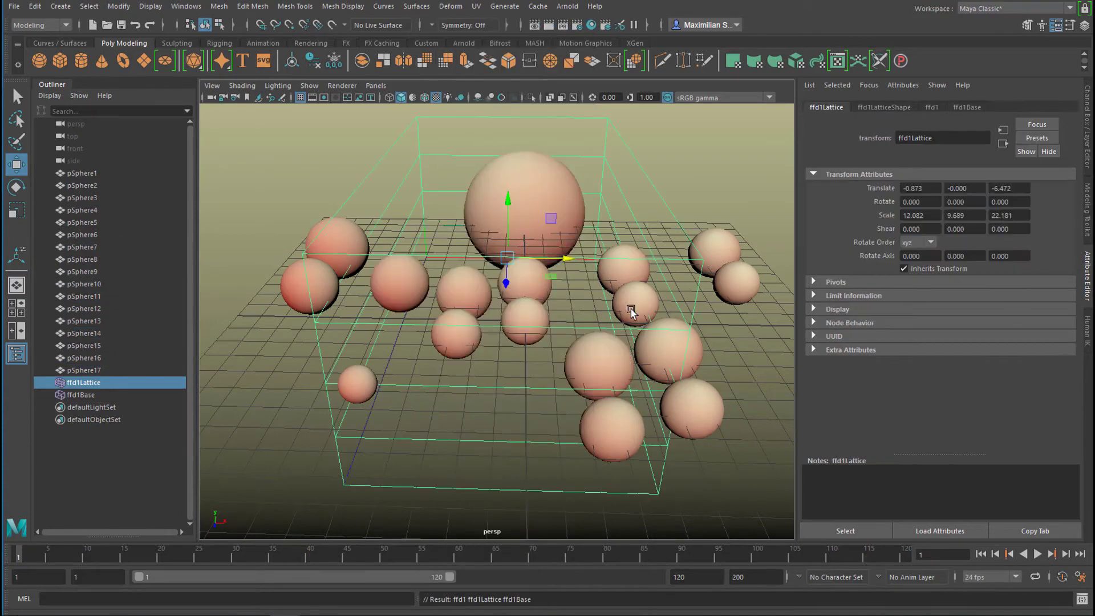
Switch the new lattice ffd1Lattice to Lattice Point mode.
left_click_drag(664, 459, 666, 426, "alt")
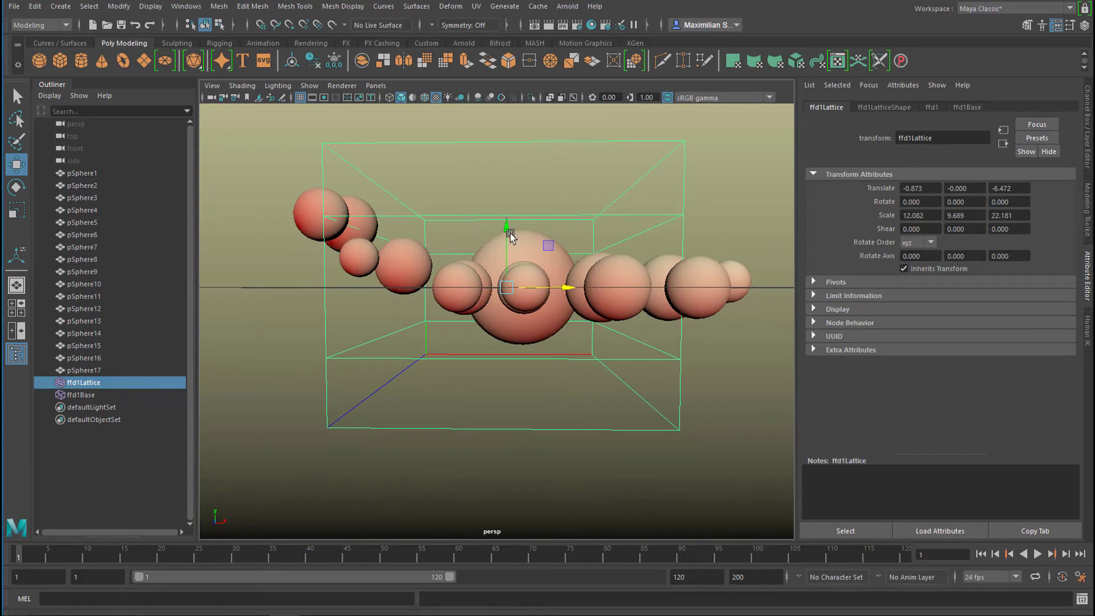
left_click_drag(597, 243, 542, 261, "alt")
left_click_drag(539, 373, 507, 320, "alt")
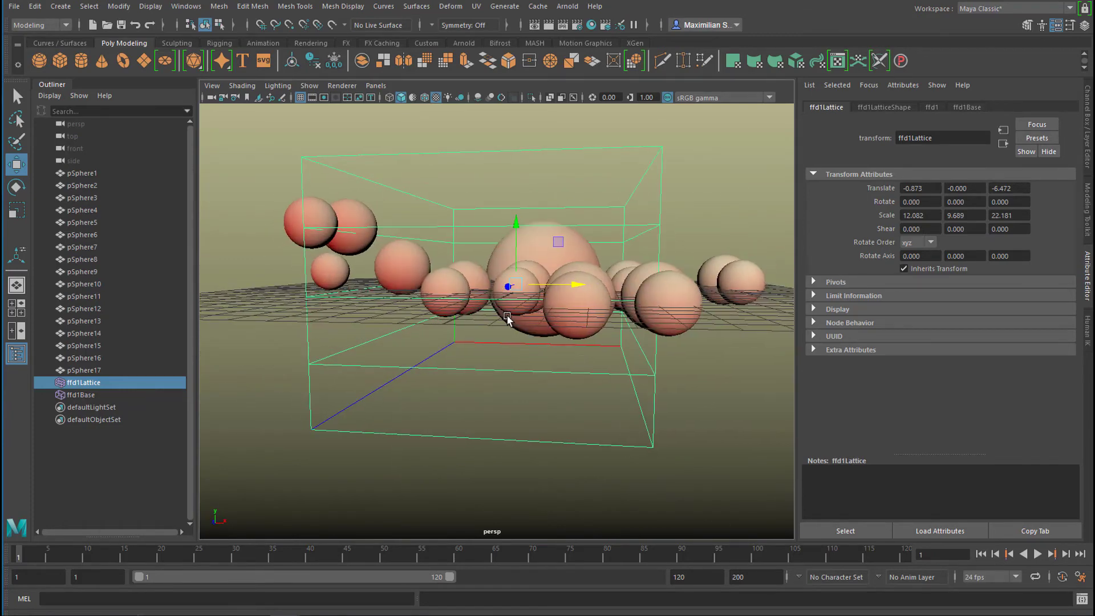
right_click(641, 148)
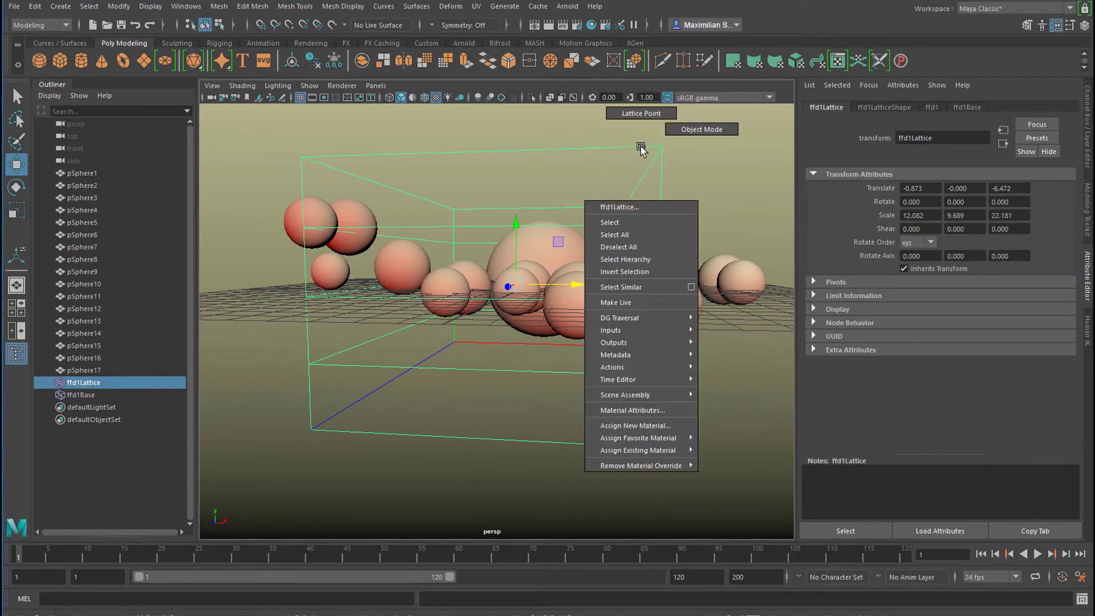
left_click(641, 114)
mouse_move(702, 405)
left_mouse_down("alt")
mouse_move(652, 405)
mouse_move(692, 405)
left_mouse_up("alt")
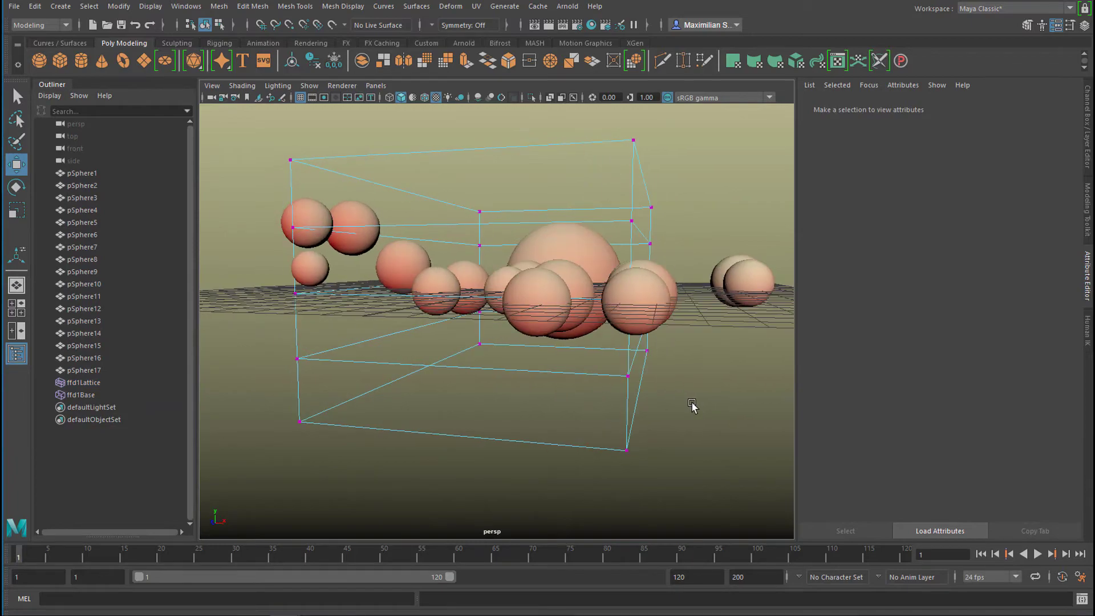
Select the lattice points at mid-height on the positive X side and move them inward along the X axis.
left_click_drag(675, 337, 677, 339)
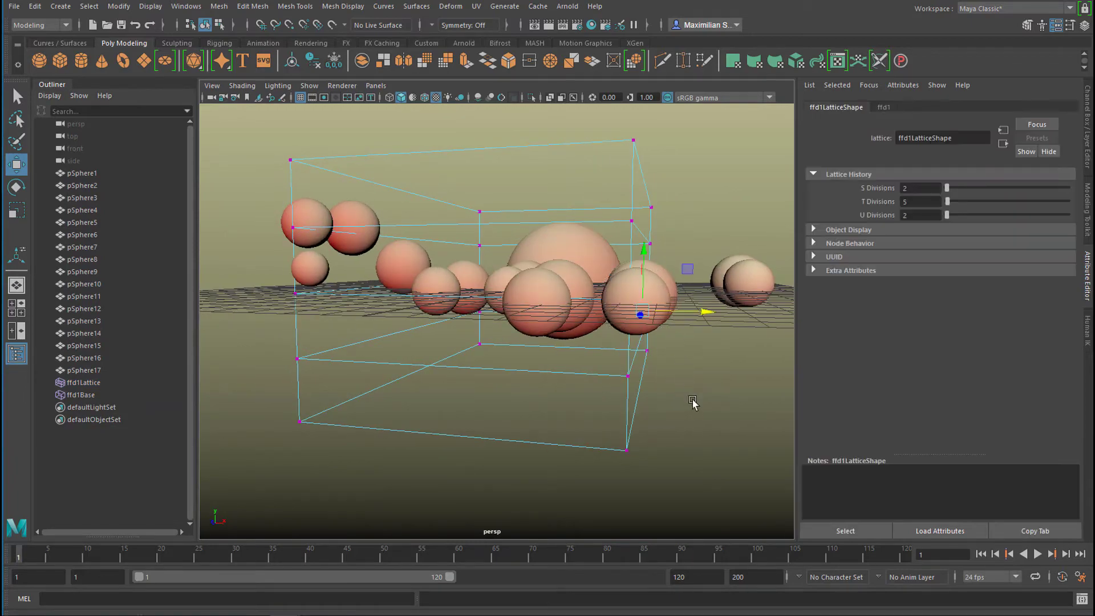
left_click_drag(694, 403, 626, 447, "alt")
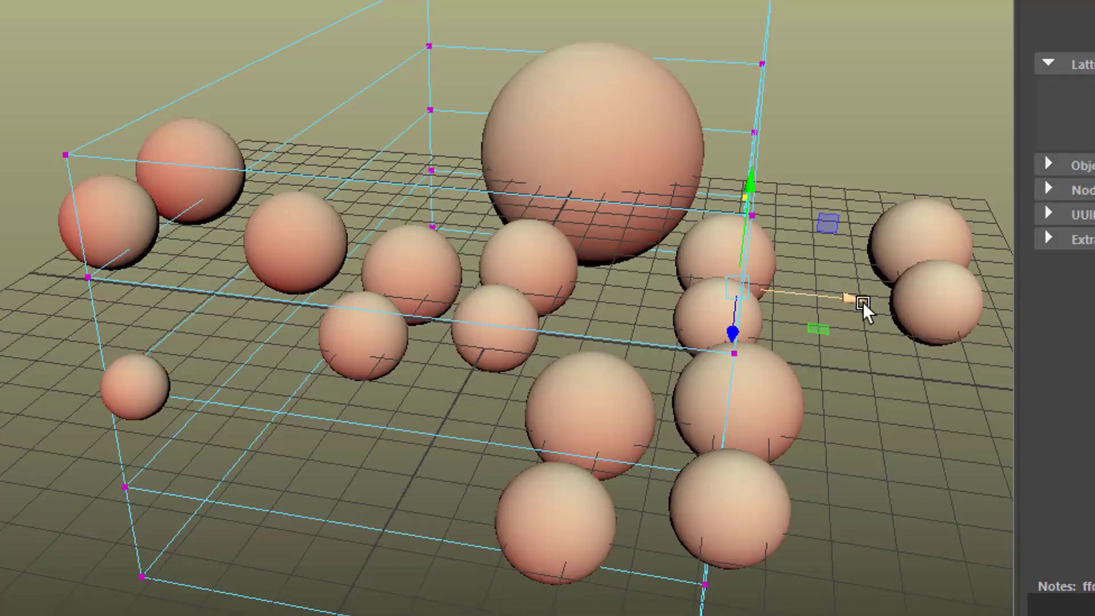
left_click_drag(860, 297, 724, 338)
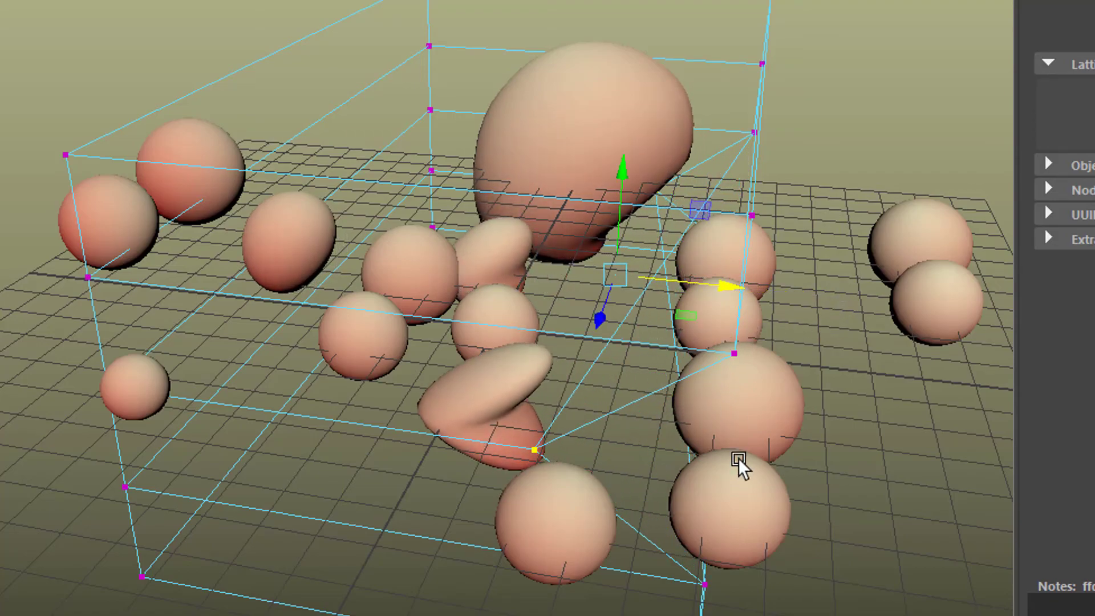
Examine the deformed spheres and the pulled-in lattice points from several sides and from above.
left_click_drag(737, 460, 562, 471, "alt")
right_click_drag(561, 470, 803, 443, "alt")
left_click_drag(803, 443, 569, 487, "alt")
right_click_drag(569, 487, 898, 473, "alt")
left_click_drag(898, 473, 616, 479, "alt")
right_click_drag(616, 479, 594, 542, "alt")
left_click_drag(518, 559, 525, 613, "alt")
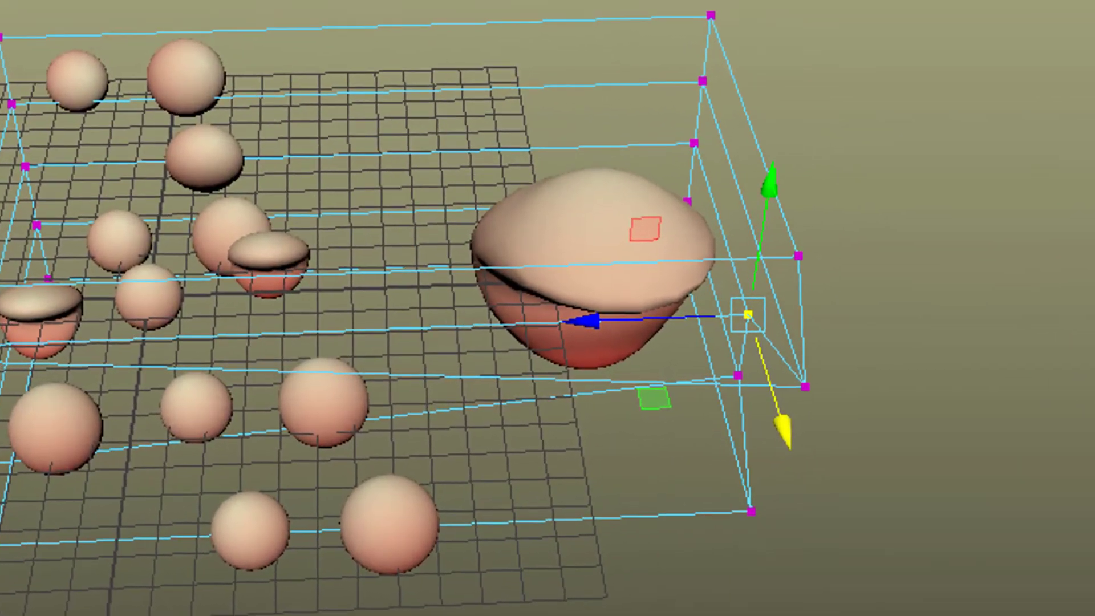